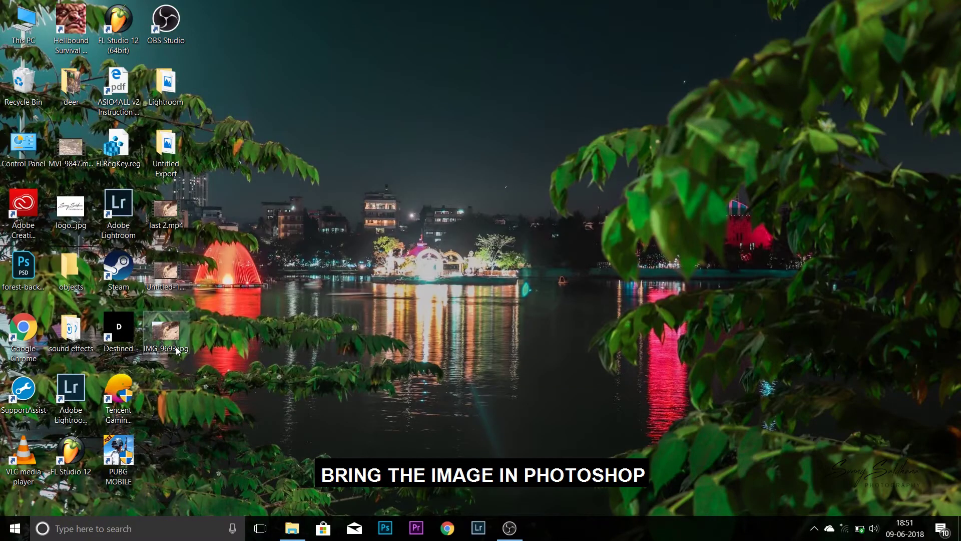
Open the monkey photo IMG_9693.jpg from the desktop in Adobe Photoshop.
{"action": "right_click", "coordinate": [176, 351]}
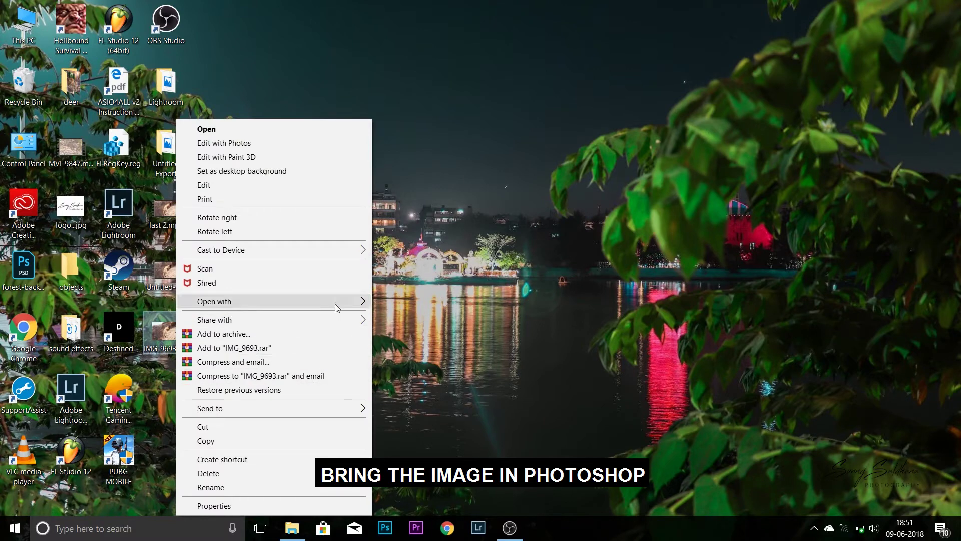
{"action": "left_click", "coordinate": [426, 303]}
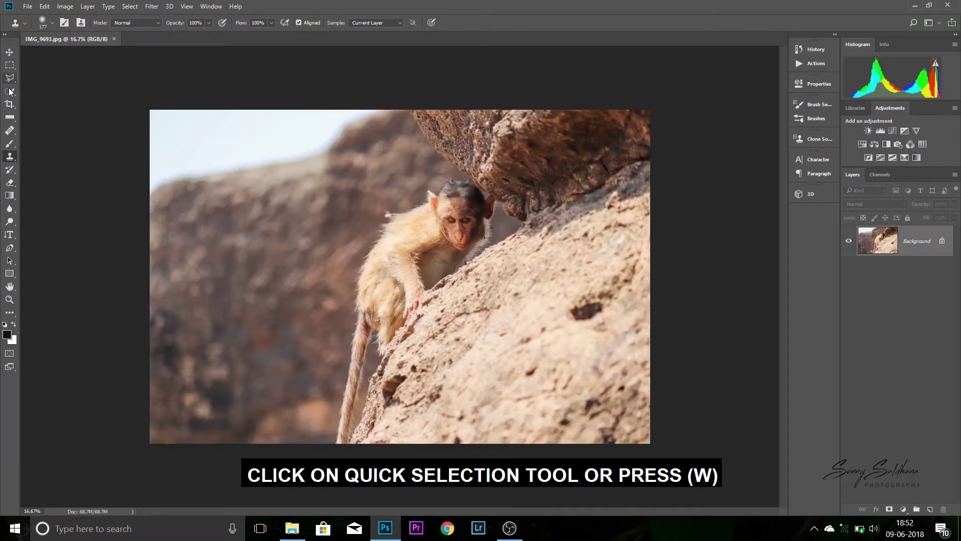
Quick-select the monkey and the upper, lower and lower-left rock areas.
{"action": "left_click", "coordinate": [9, 91]}
{"action": "left_click_drag", "start_coordinate": [514, 134], "coordinate": [548, 250]}
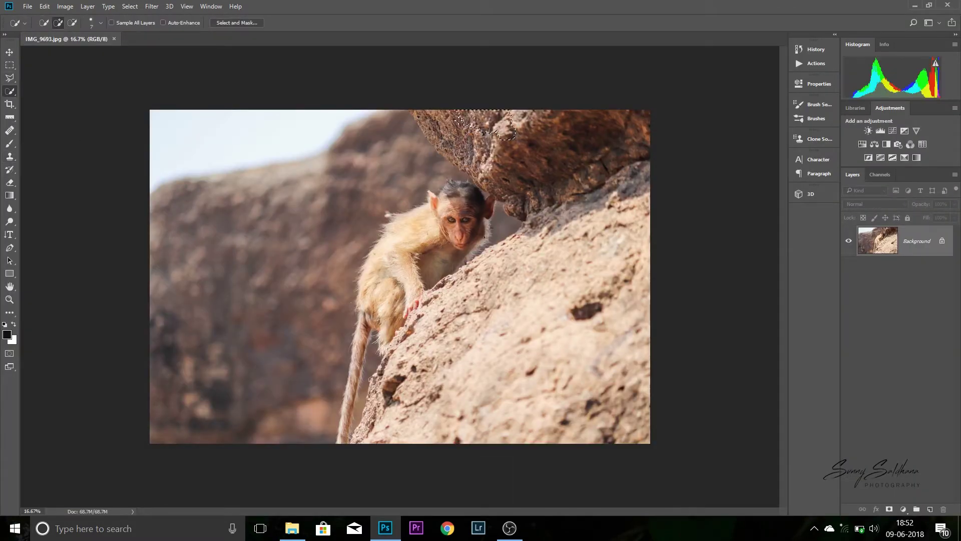
{"action": "left_click_drag", "start_coordinate": [509, 342], "coordinate": [461, 457]}
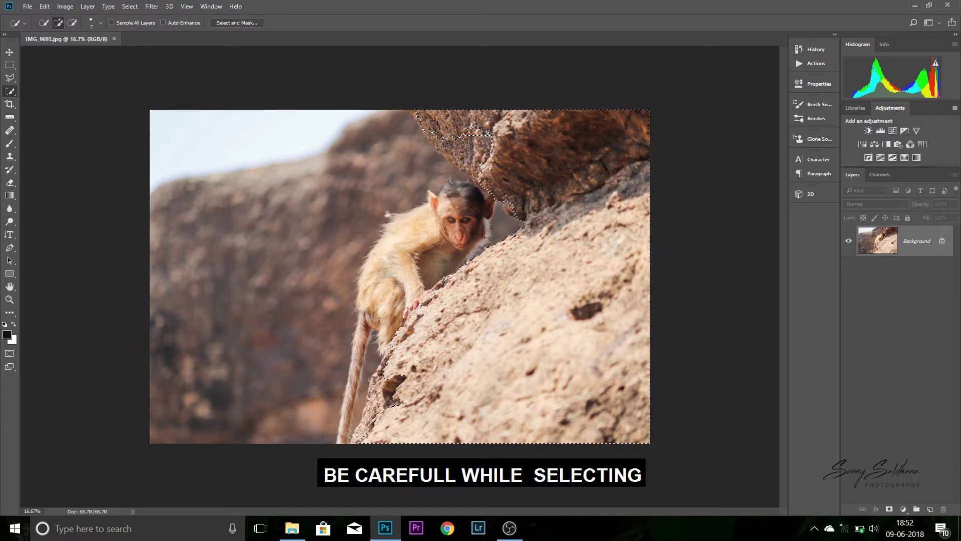
{"action": "mouse_move", "coordinate": [393, 388]}
{"action": "left_mouse_down"}
{"action": "mouse_move", "coordinate": [393, 325]}
{"action": "mouse_move", "coordinate": [458, 200]}
{"action": "mouse_move", "coordinate": [441, 141]}
{"action": "left_mouse_up"}
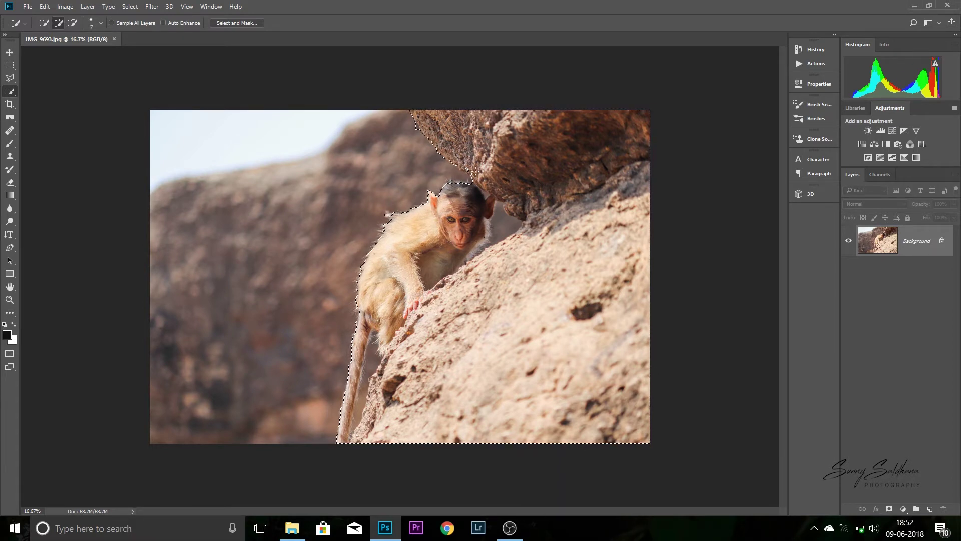
Subtract the shadow gap by the head and the stray areas near the tail.
{"action": "left_click", "coordinate": [503, 224], "text": "alt"}
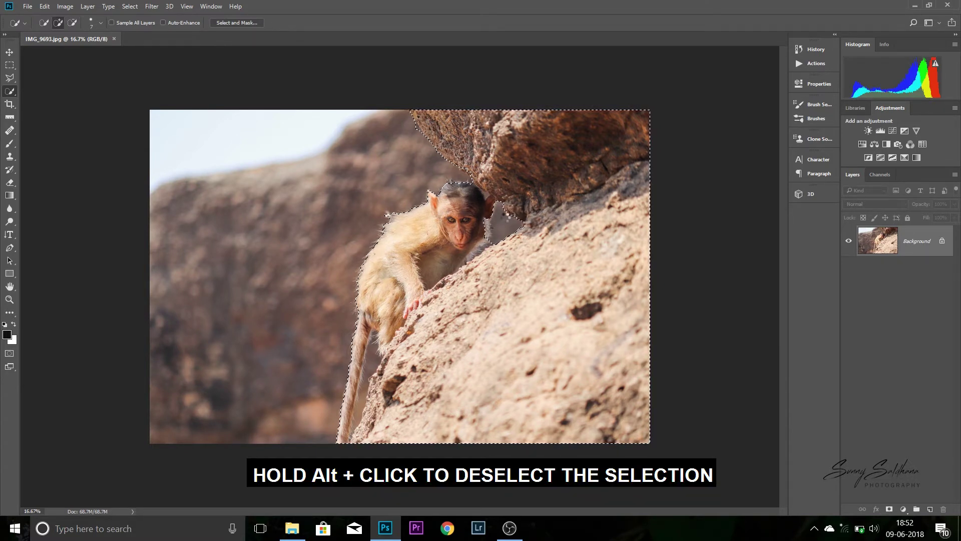
{"action": "left_click", "coordinate": [369, 361], "text": "alt"}
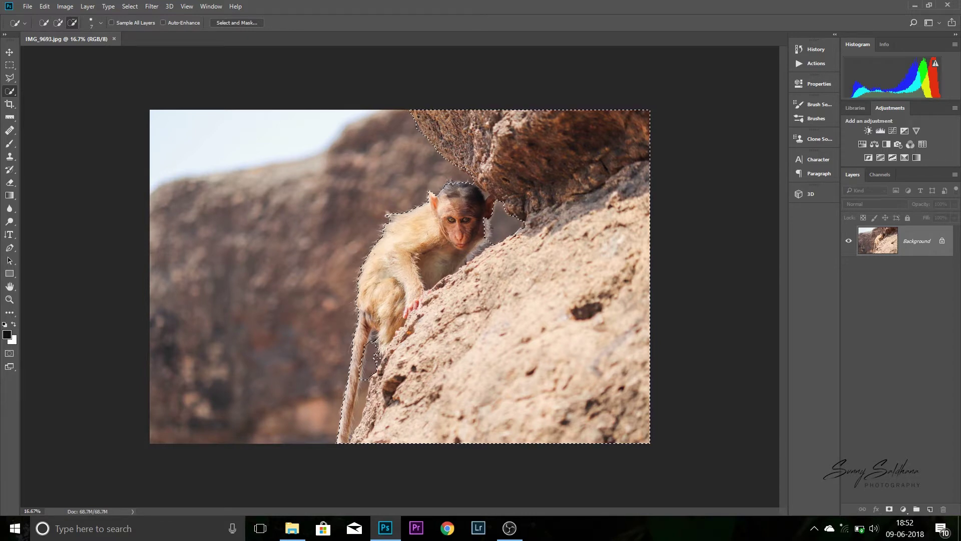
{"action": "left_click", "coordinate": [376, 358], "text": "alt"}
{"action": "left_click", "coordinate": [347, 397], "text": "alt"}
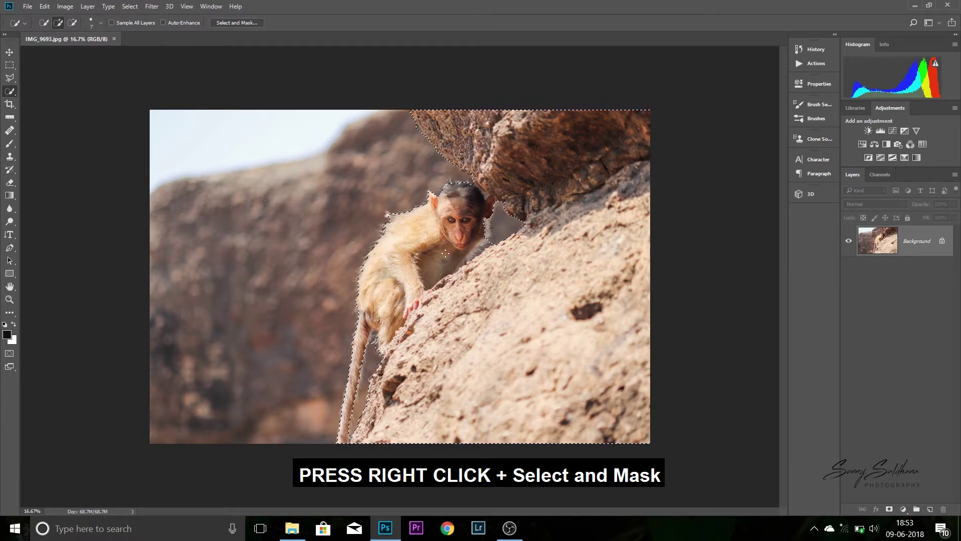
Refine the selection in Select and Mask with Feather 1.5 px and Contrast 12%.
{"action": "right_click", "coordinate": [446, 253]}
{"action": "left_click", "coordinate": [503, 300]}
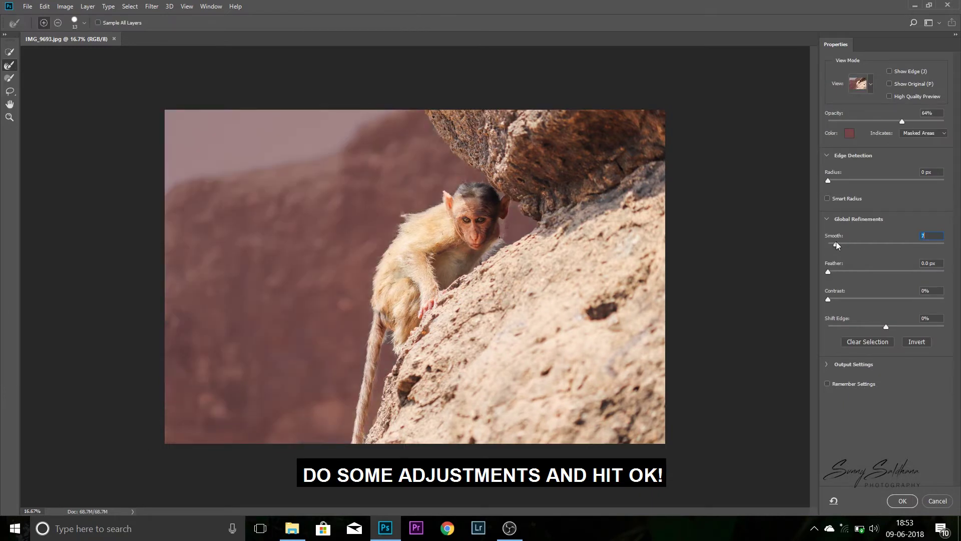
{"action": "left_click_drag", "start_coordinate": [828, 271], "coordinate": [841, 273]}
{"action": "left_click_drag", "start_coordinate": [828, 299], "coordinate": [841, 298]}
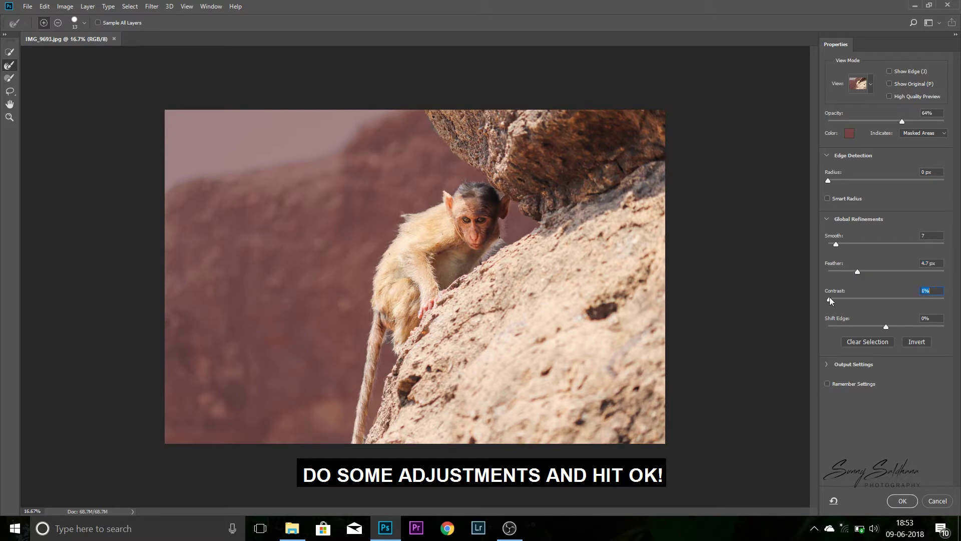
{"action": "left_click", "coordinate": [901, 501]}
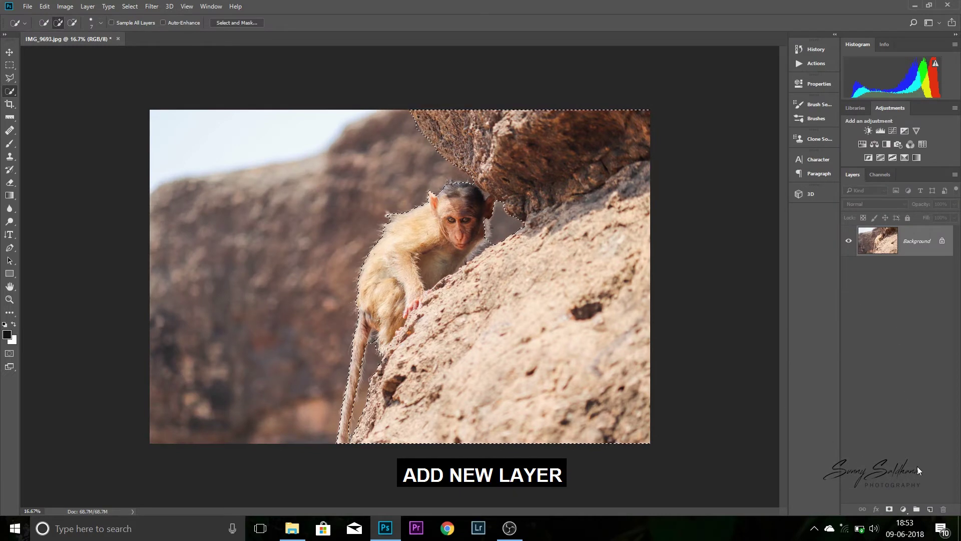
Copy the selected monkey and rock from Background onto a new Layer 1.
{"action": "left_click", "coordinate": [929, 509]}
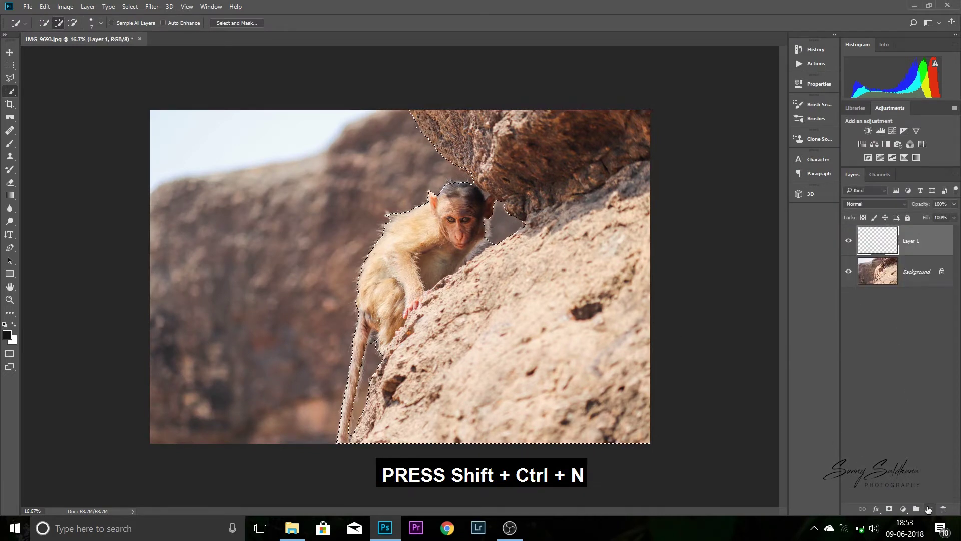
{"action": "left_click", "coordinate": [916, 275]}
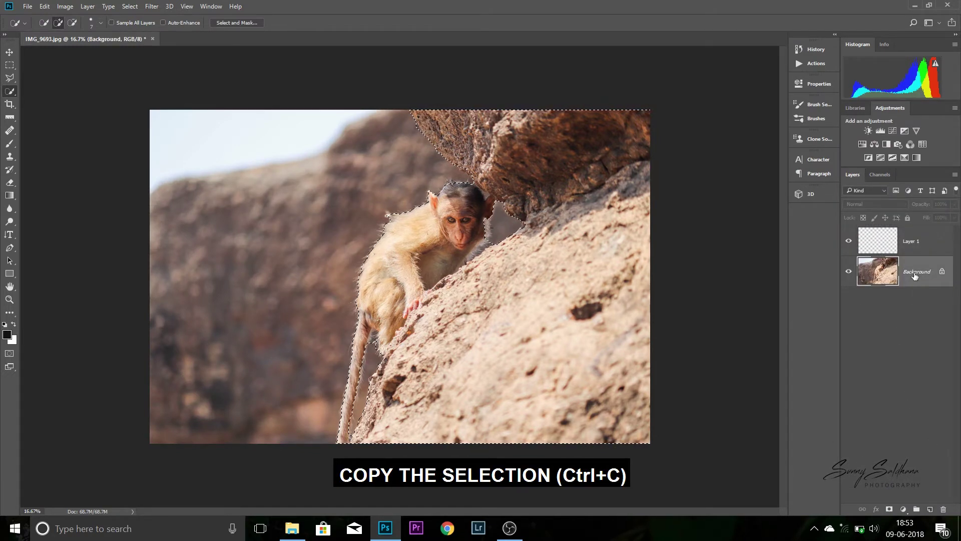
{"action": "left_click", "coordinate": [916, 244]}
{"action": "key", "text": "ctrl+v"}
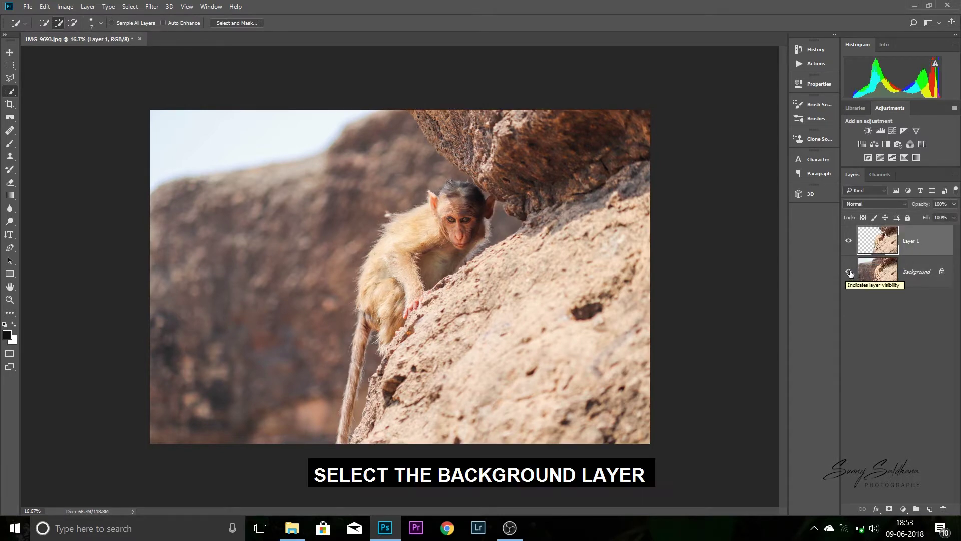
Load Layer 1's outline on the Background and content-aware fill that area.
{"action": "left_click", "coordinate": [892, 270]}
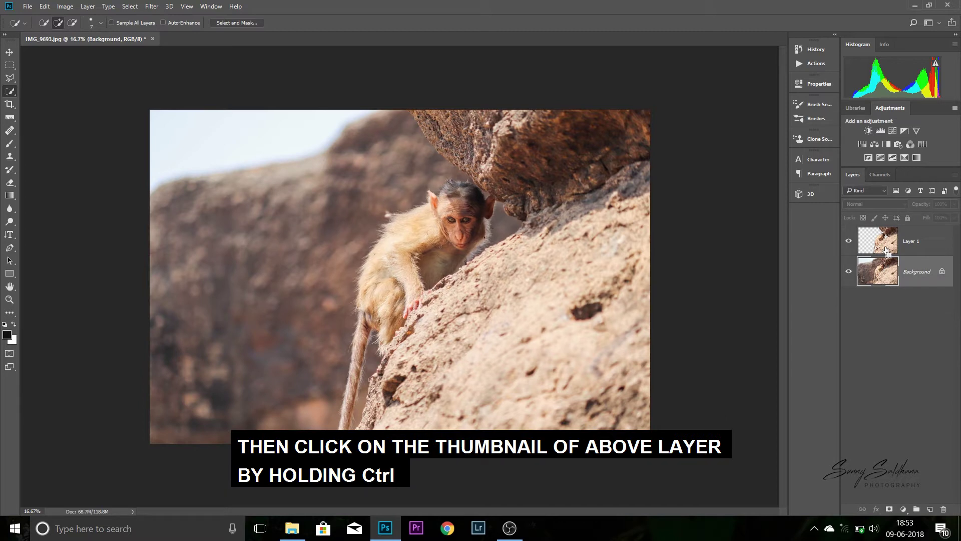
{"action": "left_click", "coordinate": [887, 250], "text": "ctrl"}
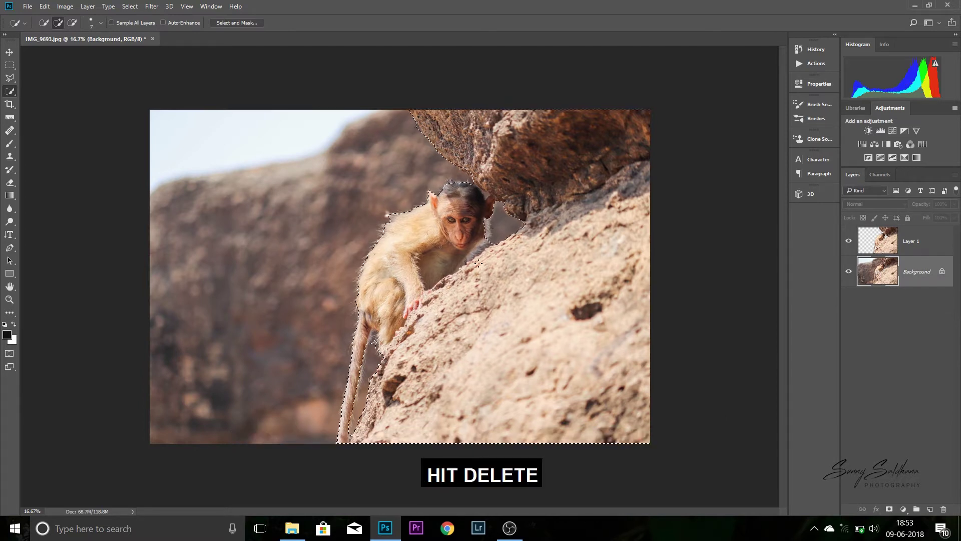
{"action": "key", "text": "Delete"}
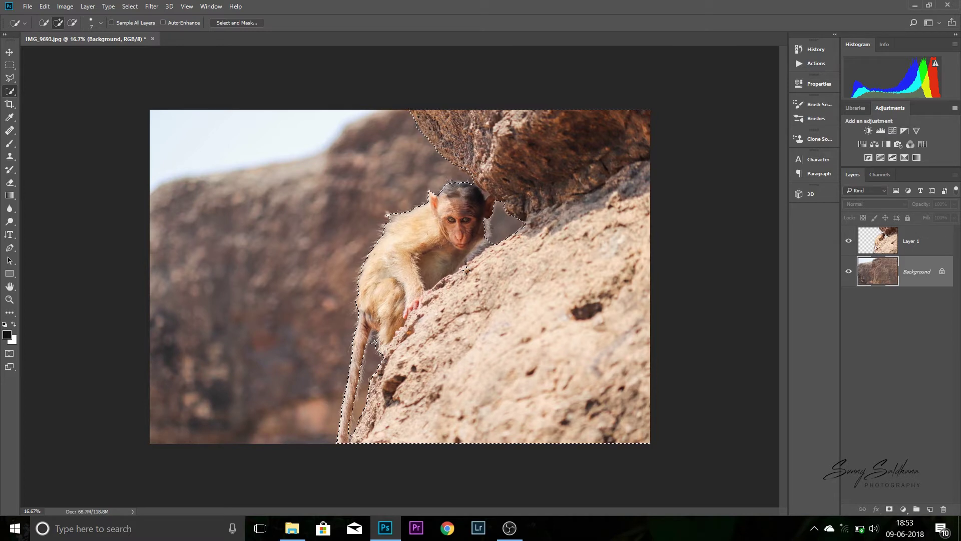
Hide Layer 1 and deselect to inspect the filled Background.
{"action": "left_click", "coordinate": [849, 241]}
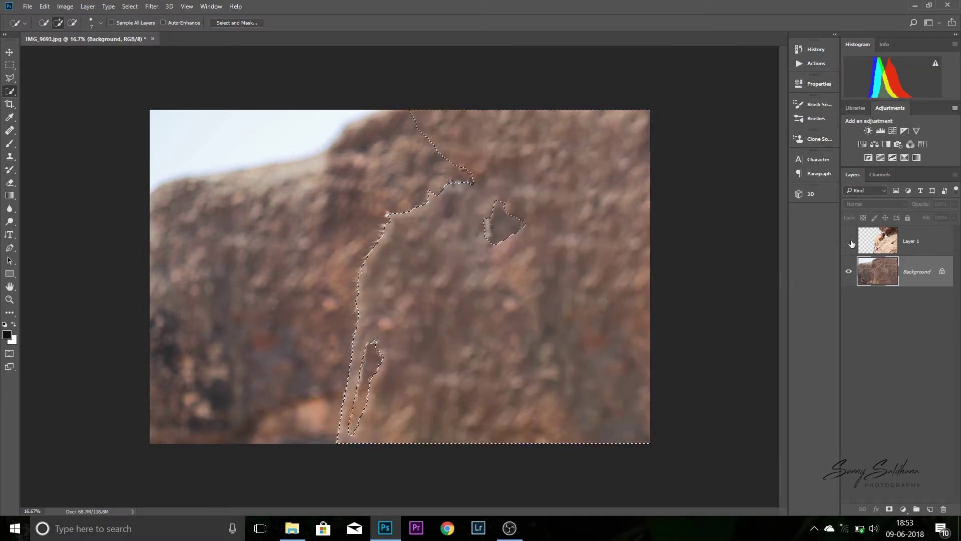
{"action": "right_click", "coordinate": [401, 239]}
{"action": "left_click", "coordinate": [413, 246]}
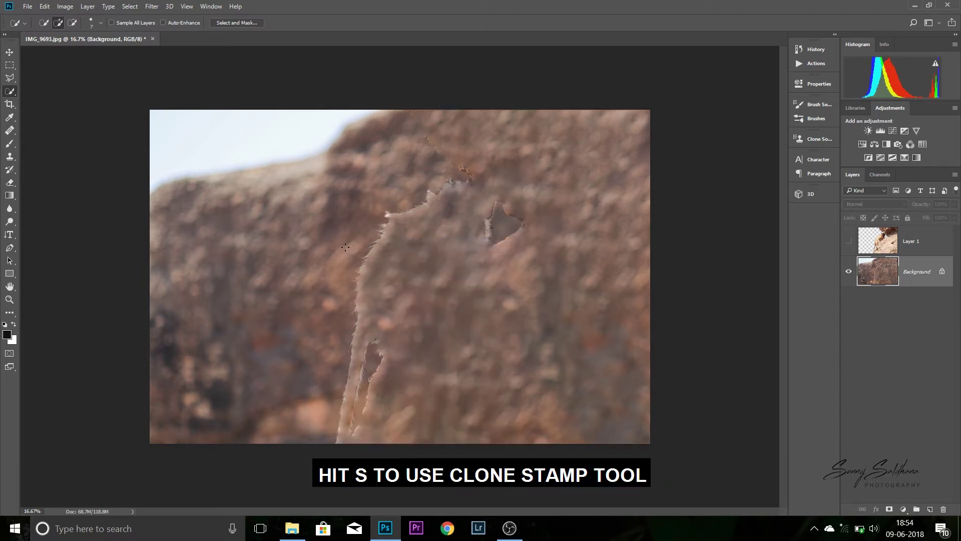
Clone Stamp rock texture over the leftover monkey edges, checking against Layer 1.
{"action": "key", "text": "s"}
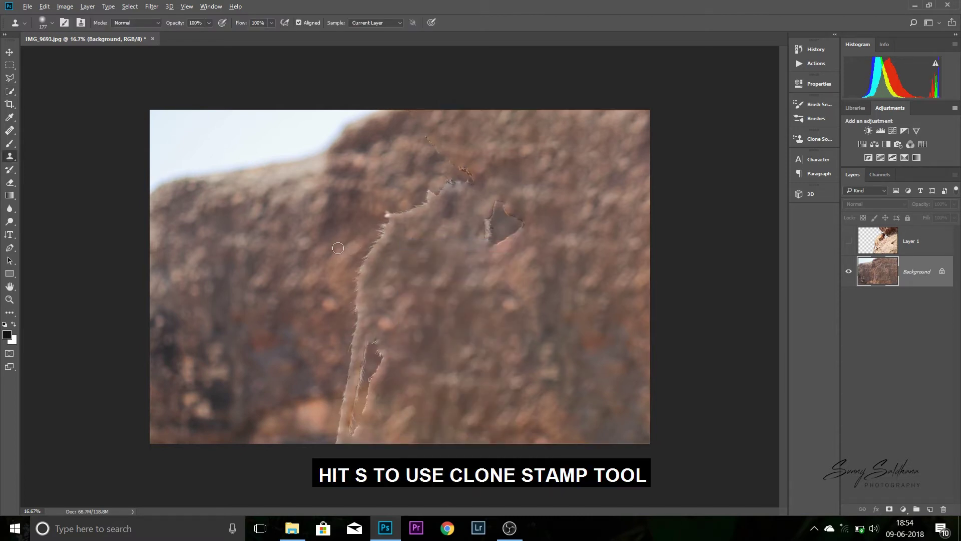
{"action": "mouse_move", "coordinate": [373, 240]}
{"action": "left_mouse_down"}
{"action": "mouse_move", "coordinate": [347, 420]}
{"action": "mouse_move", "coordinate": [372, 341]}
{"action": "left_mouse_up"}
{"action": "left_click_drag", "start_coordinate": [316, 411], "coordinate": [351, 441]}
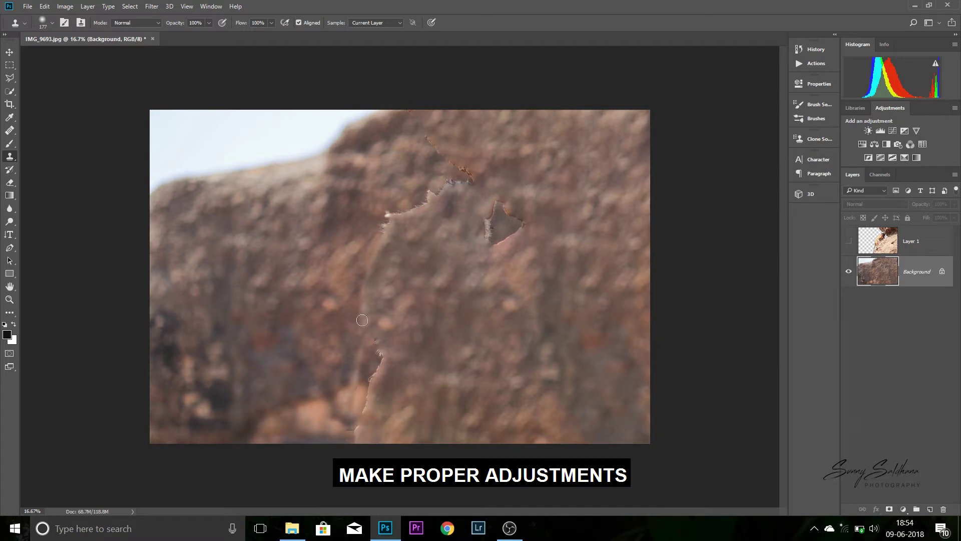
{"action": "mouse_move", "coordinate": [368, 227]}
{"action": "left_mouse_down"}
{"action": "mouse_move", "coordinate": [428, 196]}
{"action": "mouse_move", "coordinate": [409, 114]}
{"action": "left_mouse_up"}
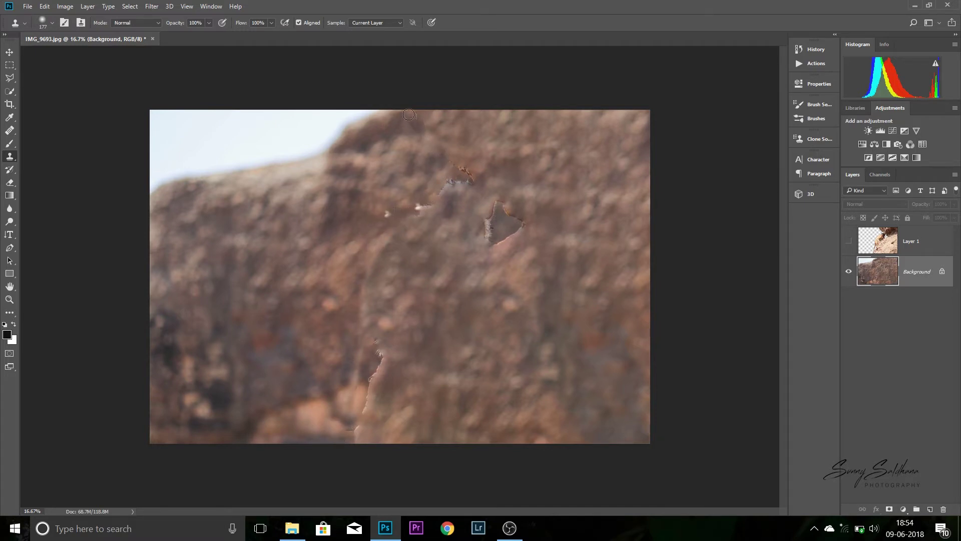
{"action": "mouse_move", "coordinate": [436, 160]}
{"action": "left_mouse_down"}
{"action": "mouse_move", "coordinate": [447, 181]}
{"action": "mouse_move", "coordinate": [433, 200]}
{"action": "mouse_move", "coordinate": [381, 234]}
{"action": "mouse_move", "coordinate": [384, 209]}
{"action": "mouse_move", "coordinate": [409, 199]}
{"action": "mouse_move", "coordinate": [489, 225]}
{"action": "mouse_move", "coordinate": [504, 215]}
{"action": "mouse_move", "coordinate": [510, 238]}
{"action": "mouse_move", "coordinate": [489, 223]}
{"action": "mouse_move", "coordinate": [521, 229]}
{"action": "left_mouse_up"}
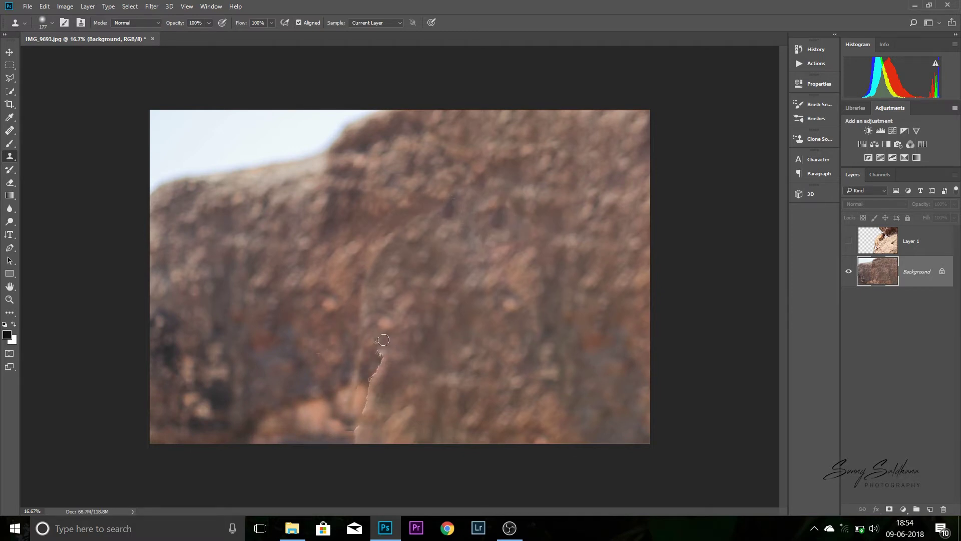
{"action": "mouse_move", "coordinate": [384, 340]}
{"action": "left_mouse_down"}
{"action": "mouse_move", "coordinate": [369, 322]}
{"action": "mouse_move", "coordinate": [382, 364]}
{"action": "mouse_move", "coordinate": [359, 438]}
{"action": "left_mouse_up"}
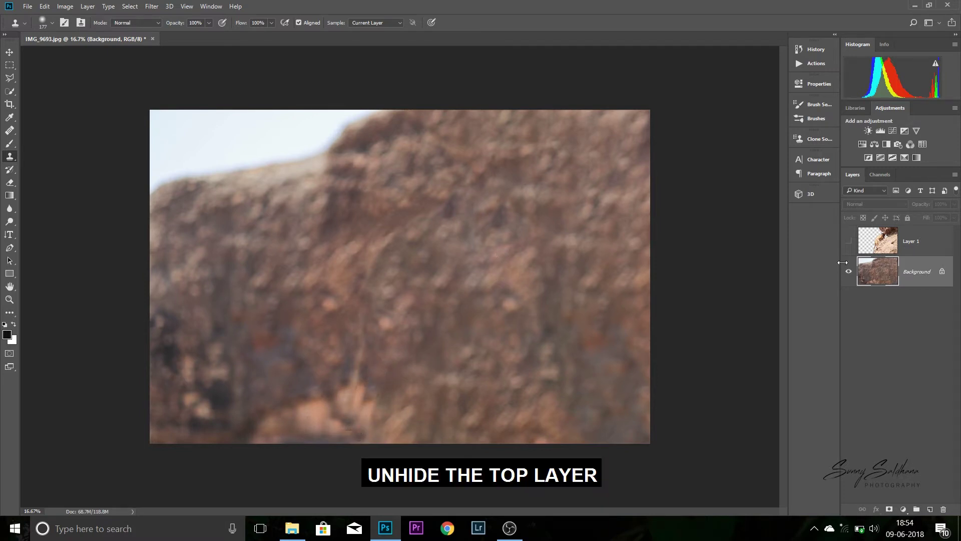
{"action": "left_click", "coordinate": [849, 241]}
{"action": "left_click", "coordinate": [848, 241]}
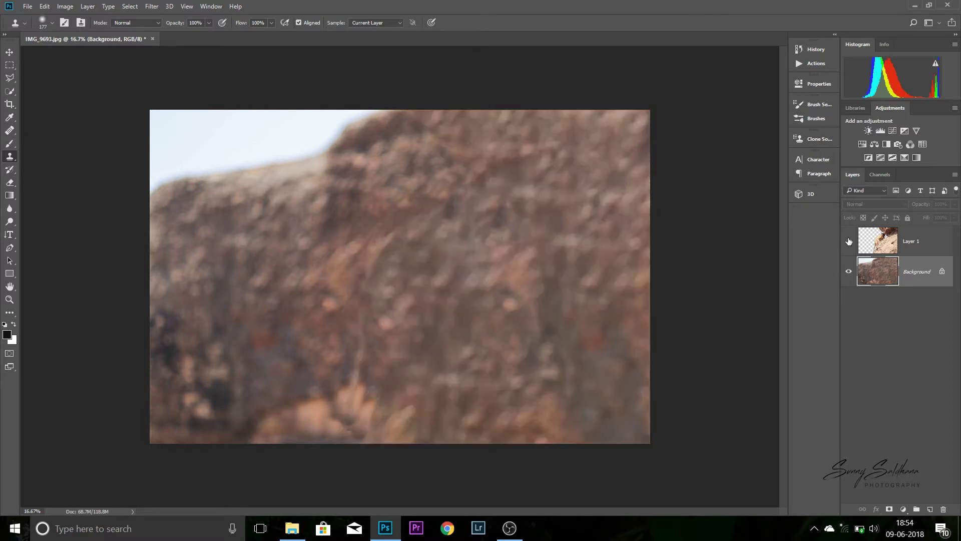
{"action": "left_click", "coordinate": [849, 242]}
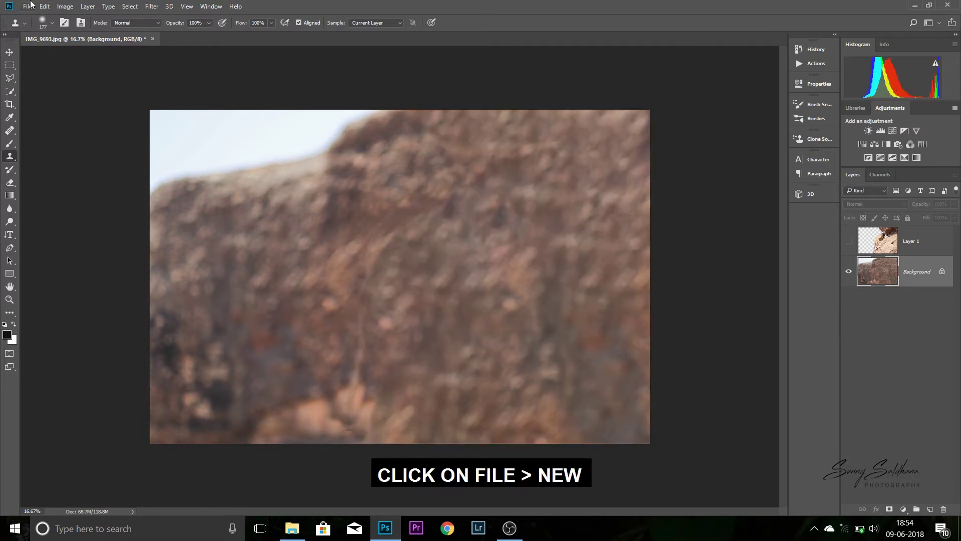
Create a blank 1920×1080, 72 ppi document, then return to the IMG_9693.jpg photo.
{"action": "left_click", "coordinate": [27, 6]}
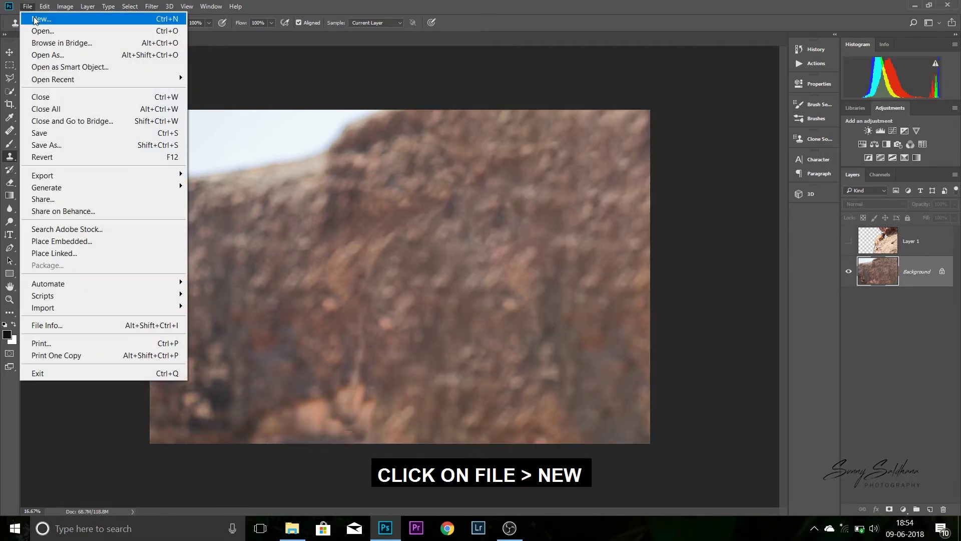
{"action": "left_click", "coordinate": [31, 15]}
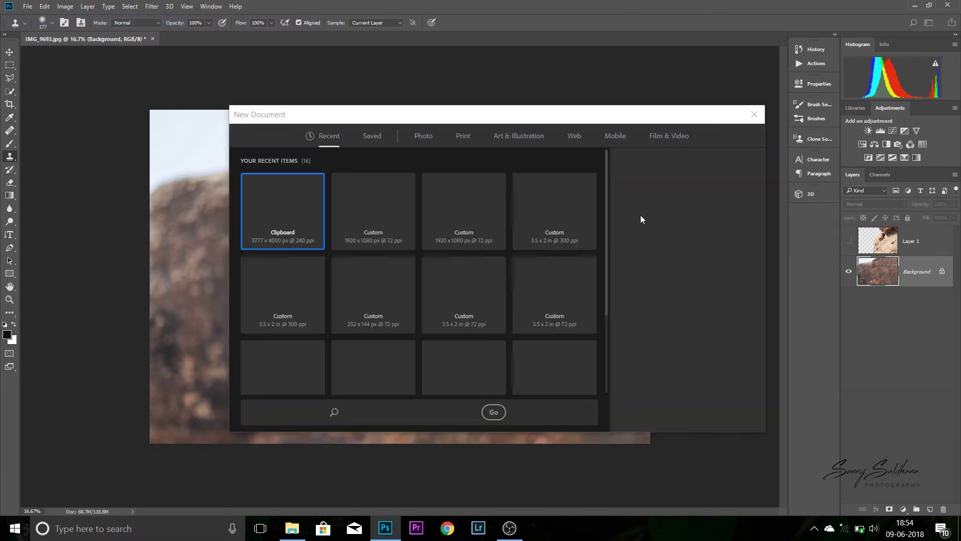
{"action": "double_click", "coordinate": [632, 207]}
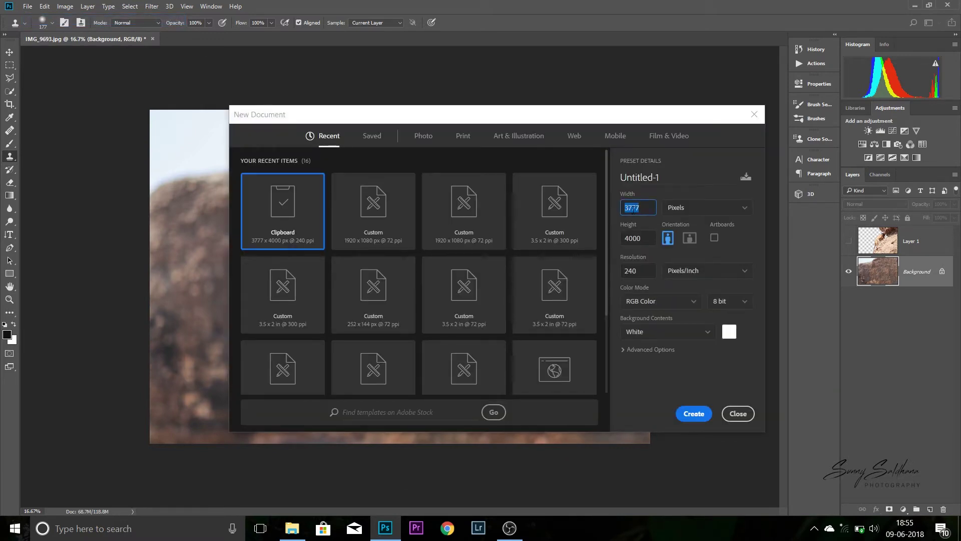
{"action": "type", "text": "1920"}
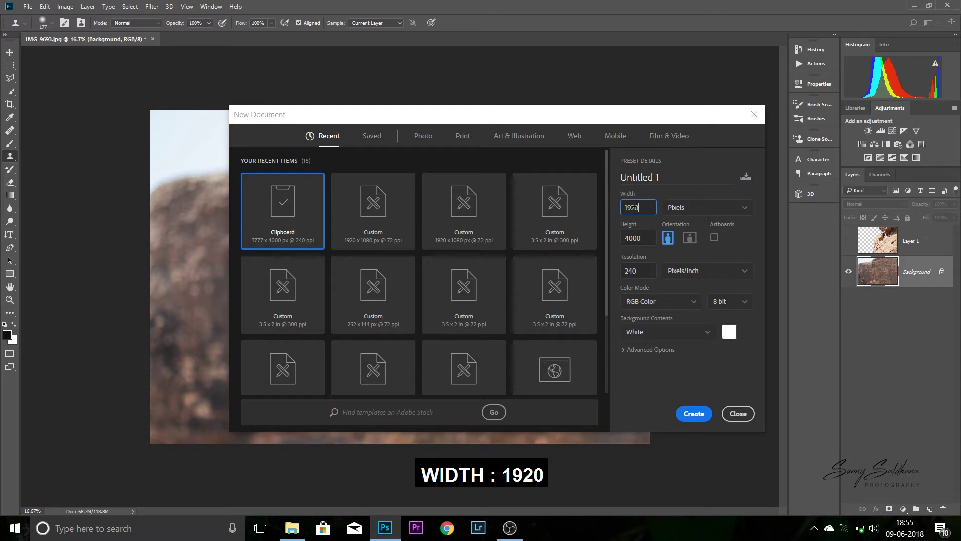
{"action": "double_click", "coordinate": [648, 235]}
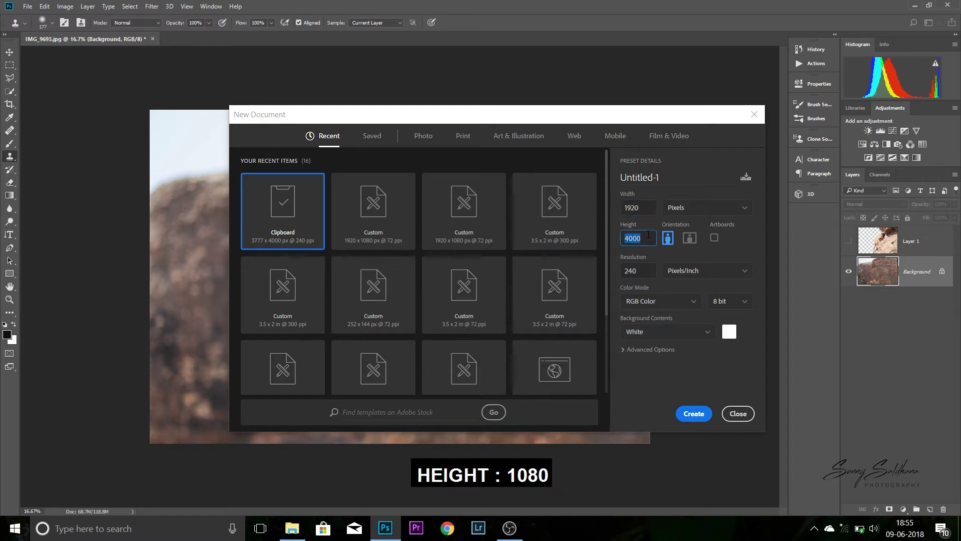
{"action": "type", "text": "108"}
{"action": "double_click", "coordinate": [634, 271]}
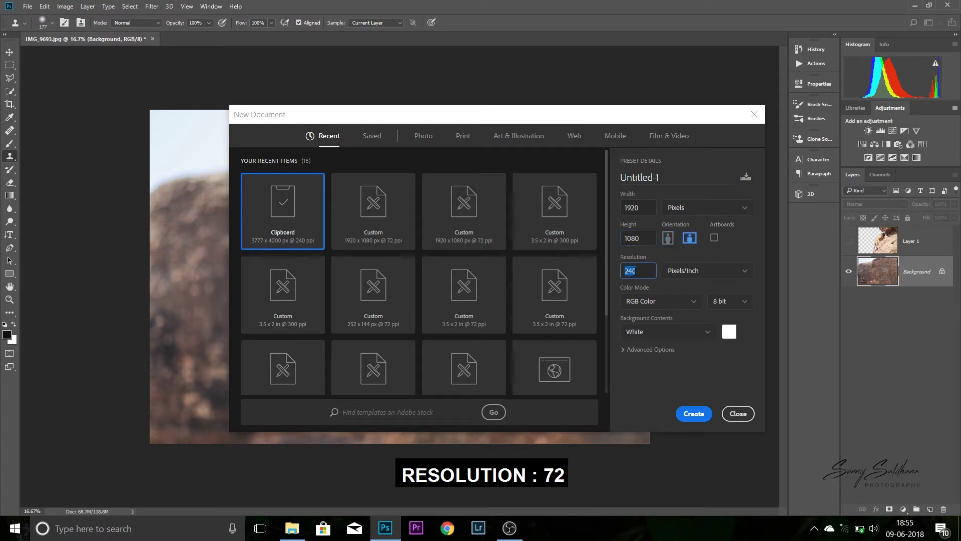
{"action": "type", "text": "72"}
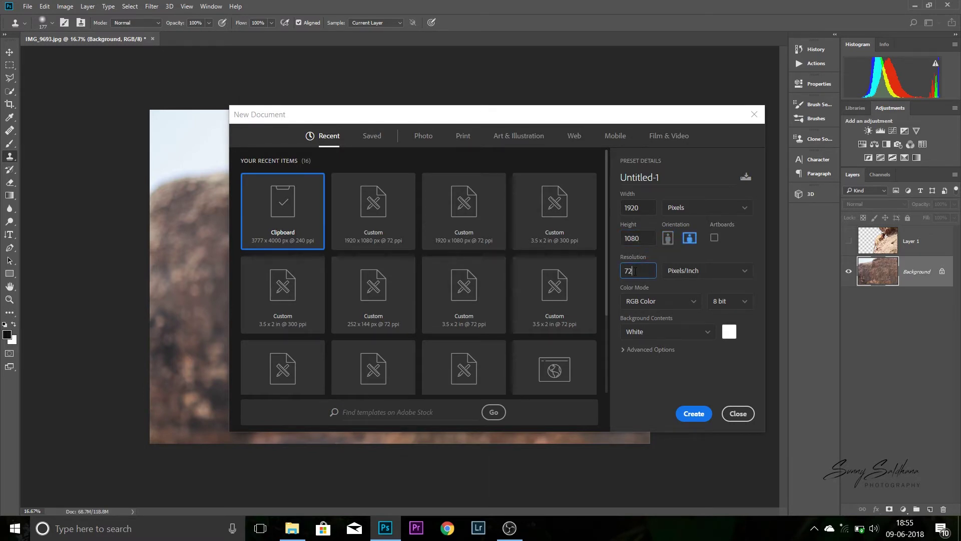
{"action": "left_click", "coordinate": [694, 413]}
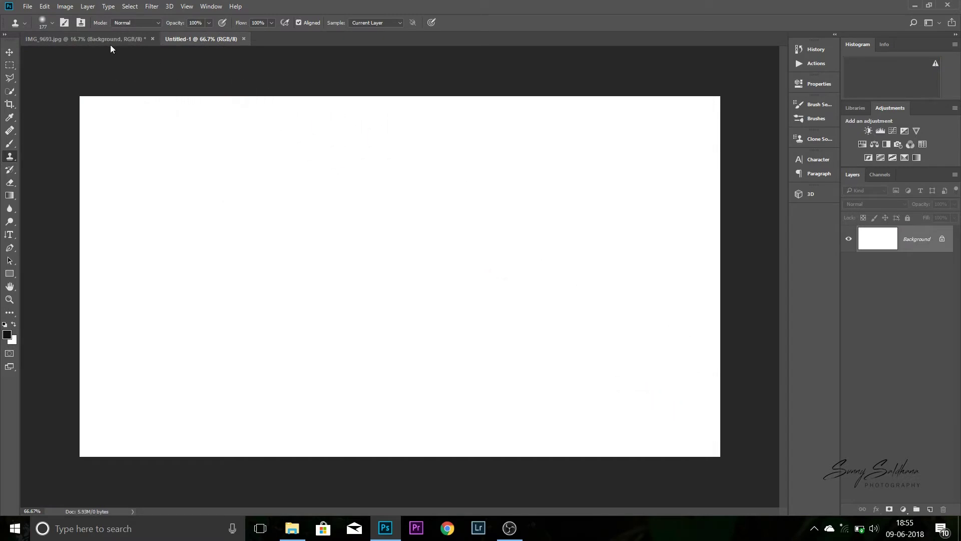
{"action": "left_click", "coordinate": [9, 52]}
{"action": "left_click", "coordinate": [56, 42]}
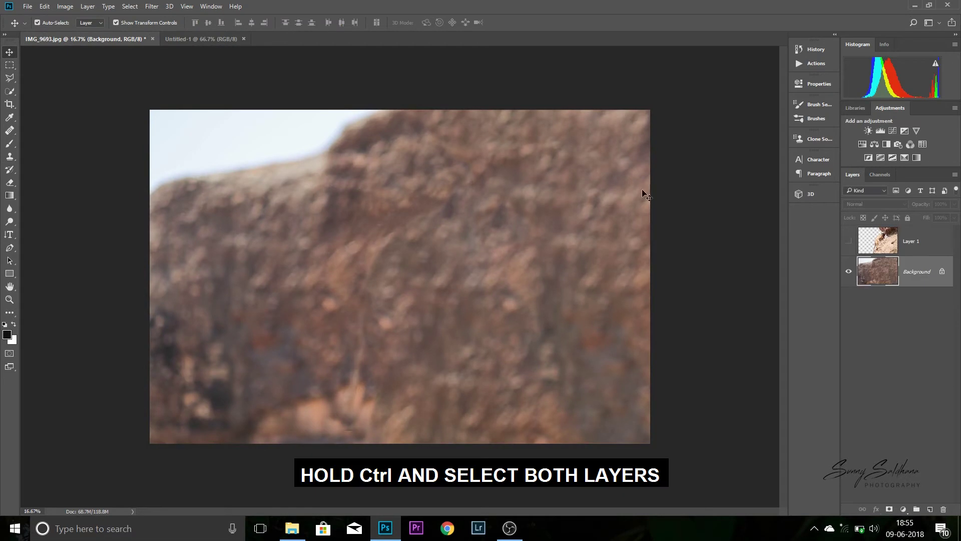
Show Layer 1 and drag Layer 1 and Background into the Untitled-1 document.
{"action": "left_click", "coordinate": [848, 241]}
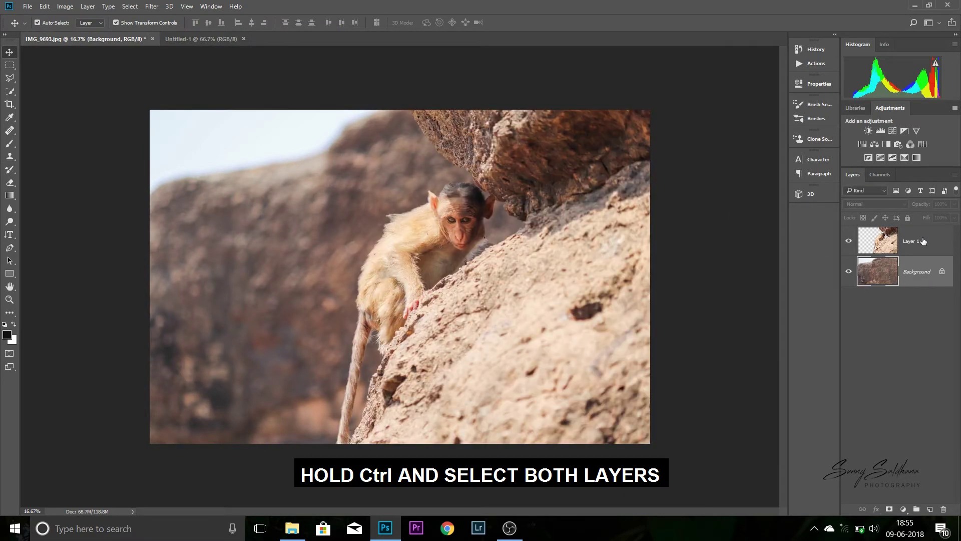
{"action": "left_click", "coordinate": [924, 242], "text": "ctrl"}
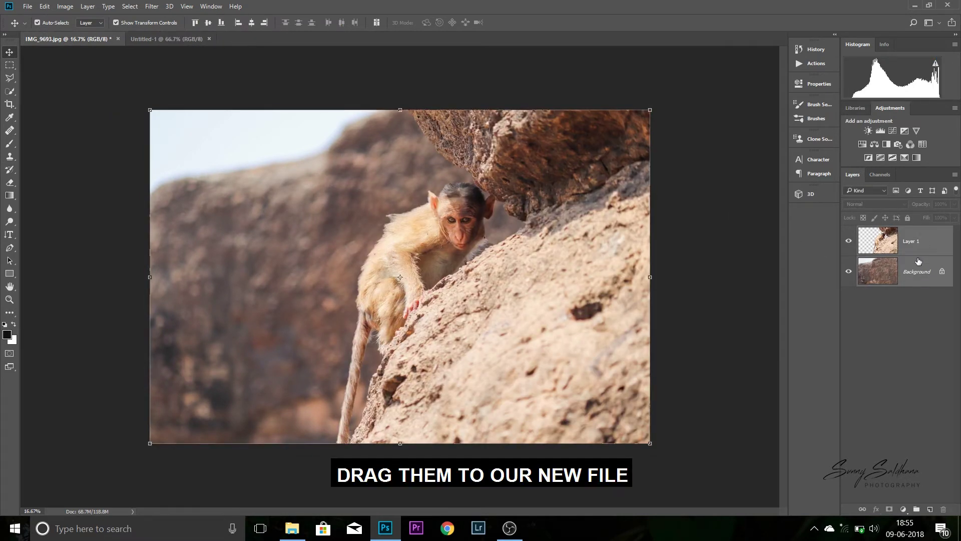
{"action": "left_click_drag", "start_coordinate": [918, 258], "coordinate": [176, 46]}
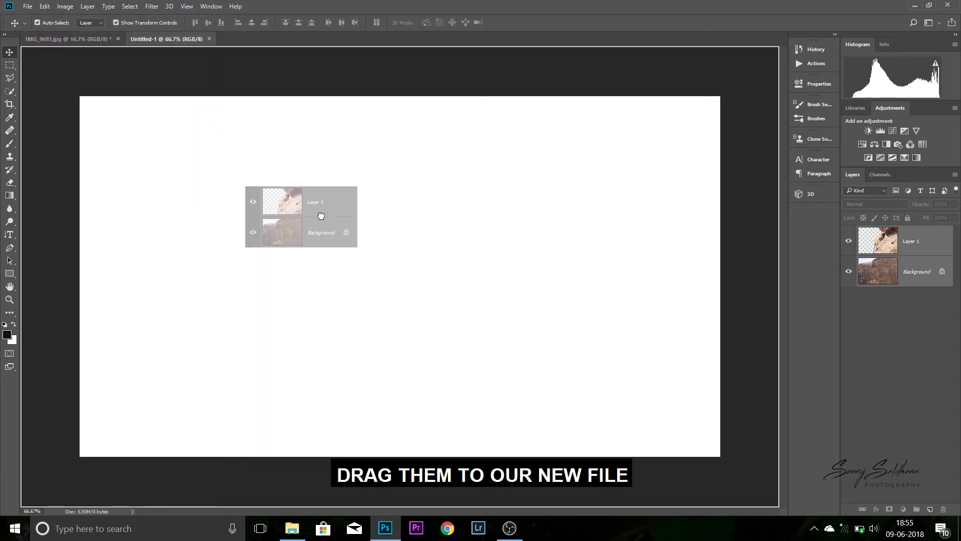
{"action": "mouse_move", "coordinate": [176, 45]}
{"action": "left_mouse_down"}
{"action": "mouse_move", "coordinate": [471, 301]}
{"action": "mouse_move", "coordinate": [419, 281]}
{"action": "left_mouse_up"}
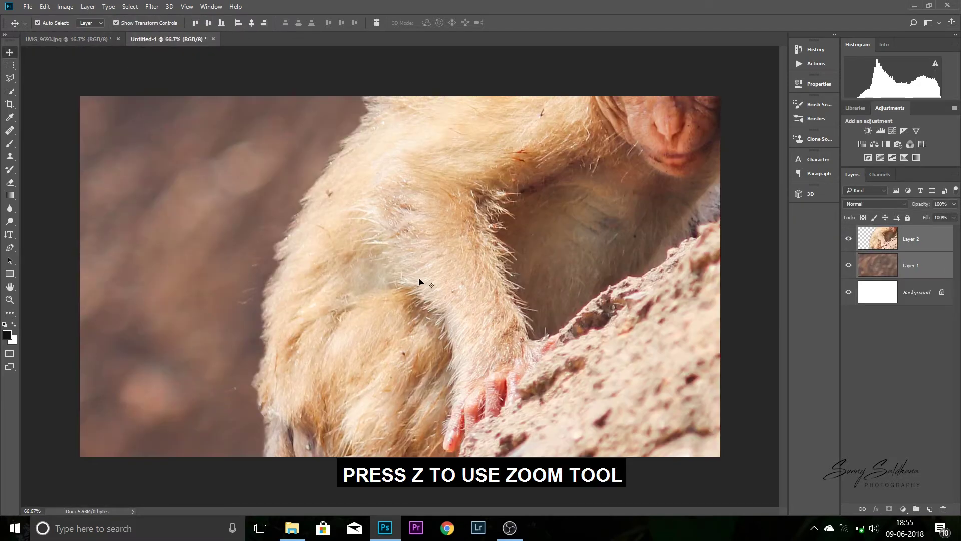
Zoom out to see the whole Untitled-1 canvas and select monkey Layer 2.
{"action": "key", "text": "z"}
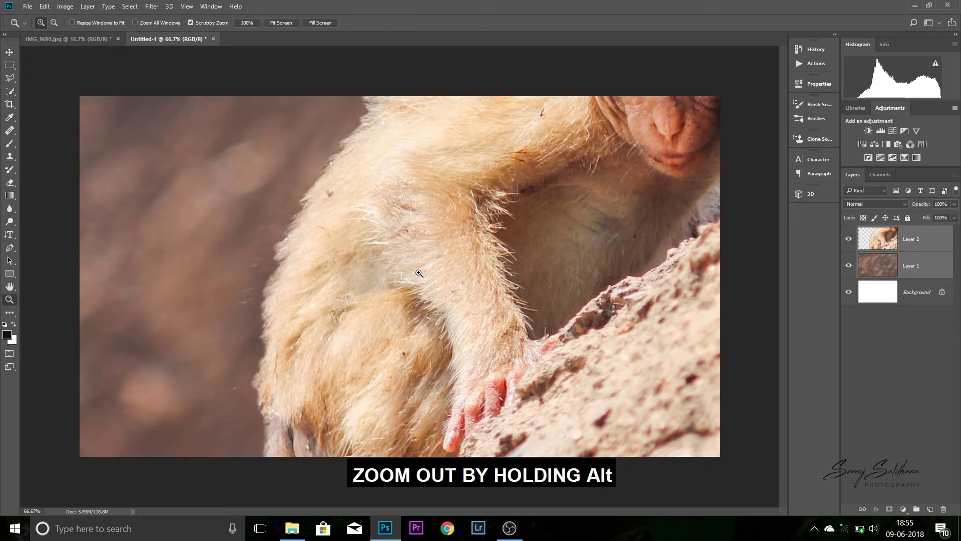
{"action": "left_click", "coordinate": [419, 273], "text": "alt"}
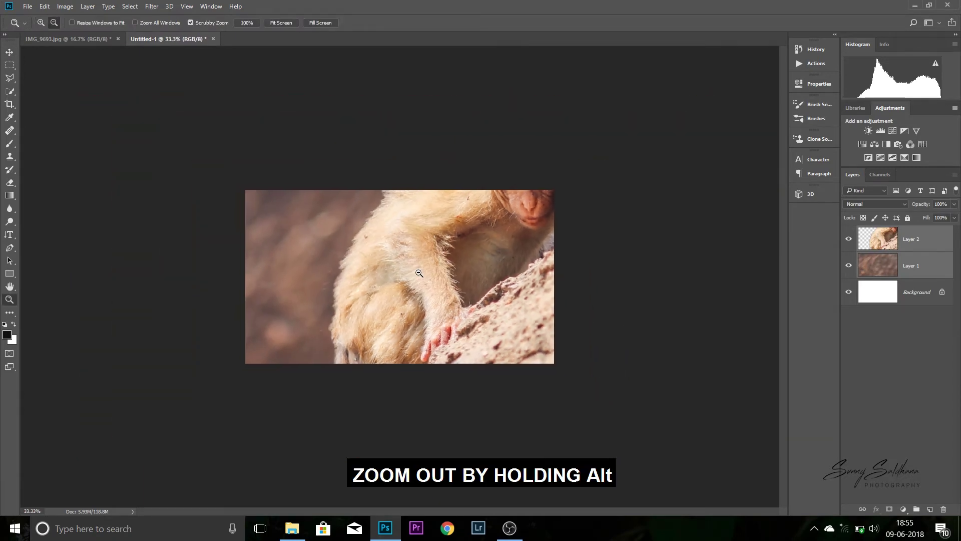
{"action": "left_click", "coordinate": [420, 273], "text": "alt"}
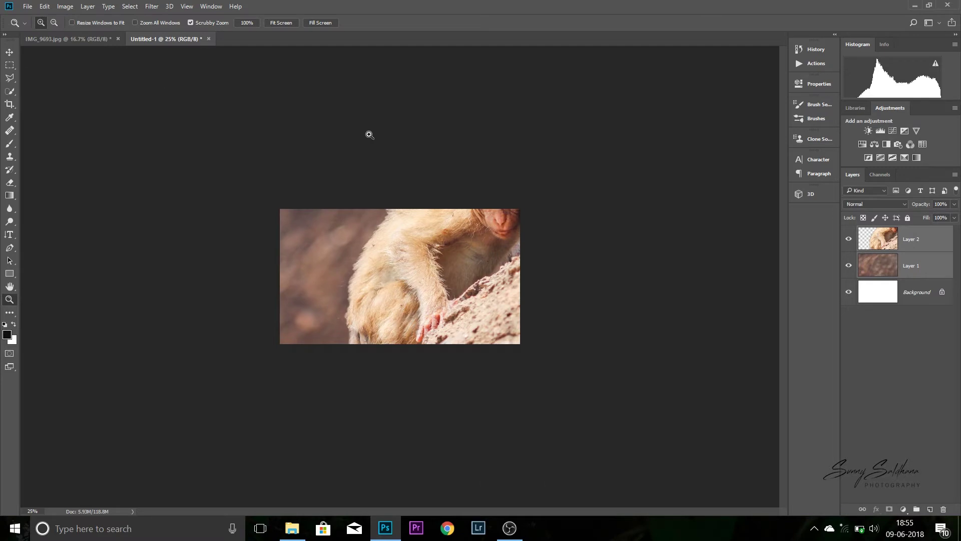
{"action": "left_click", "coordinate": [901, 290]}
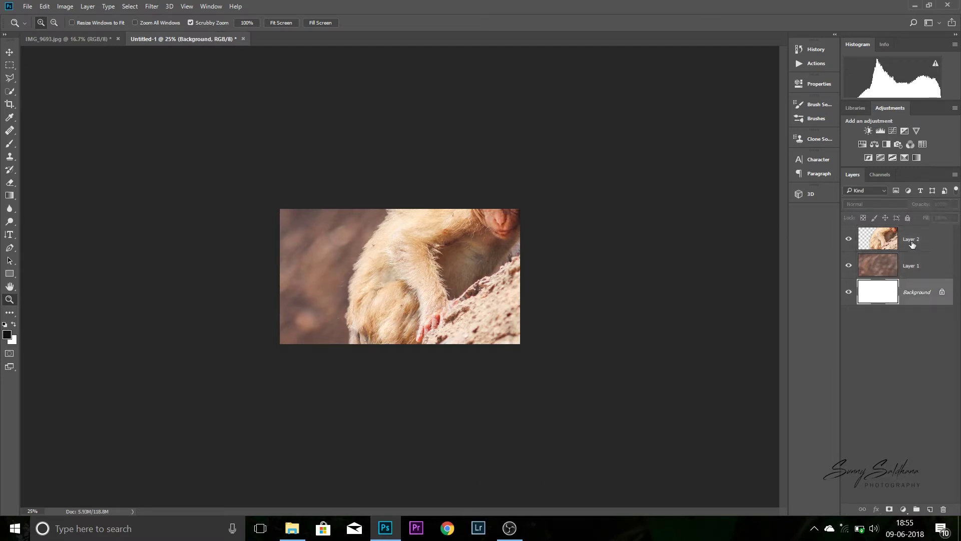
{"action": "left_click", "coordinate": [913, 244]}
Scale Layer 2 down to the canvas height over the right side.
{"action": "left_click", "coordinate": [8, 52]}
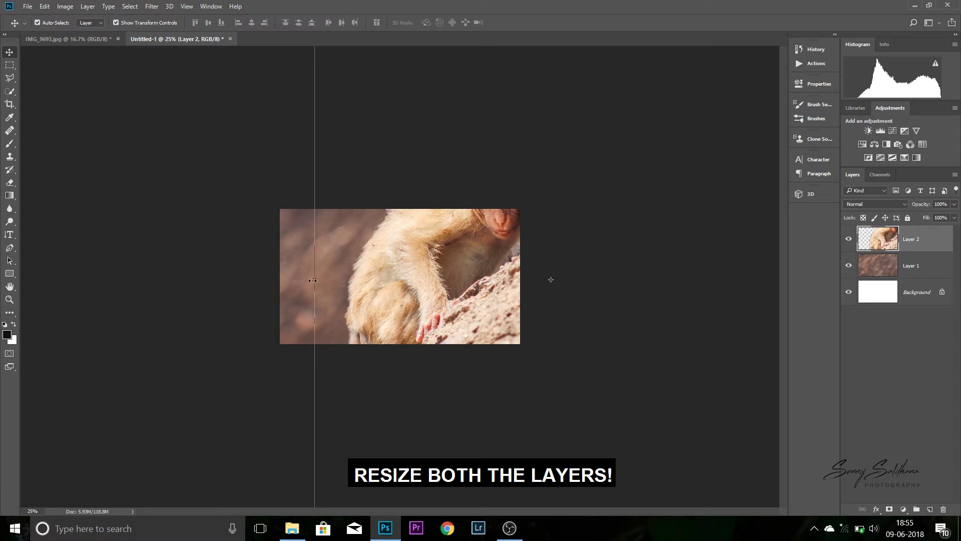
{"action": "left_click_drag", "start_coordinate": [312, 280], "coordinate": [375, 195]}
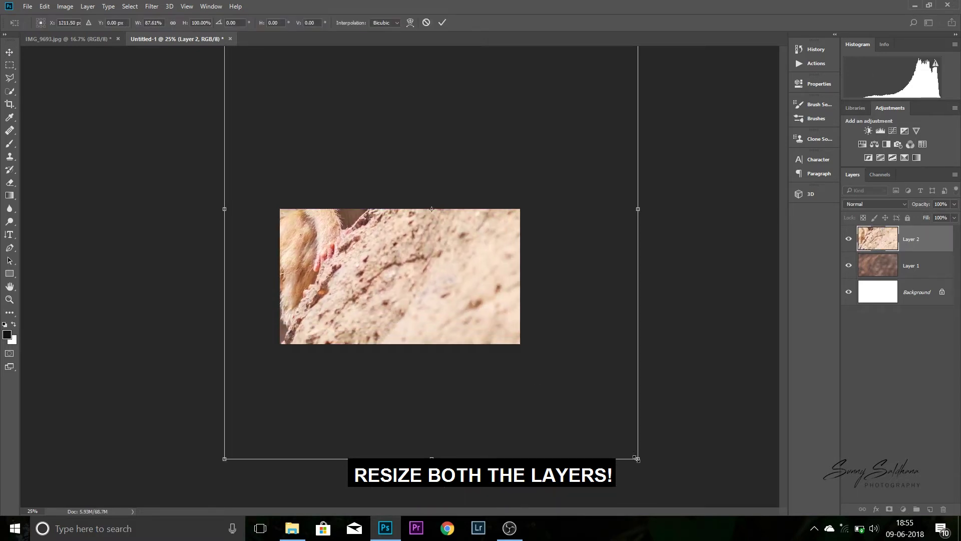
{"action": "mouse_move", "coordinate": [635, 458]}
{"action": "left_mouse_down"}
{"action": "mouse_move", "coordinate": [338, 96]}
{"action": "mouse_move", "coordinate": [472, 328]}
{"action": "mouse_move", "coordinate": [487, 327]}
{"action": "mouse_move", "coordinate": [465, 344]}
{"action": "left_mouse_up"}
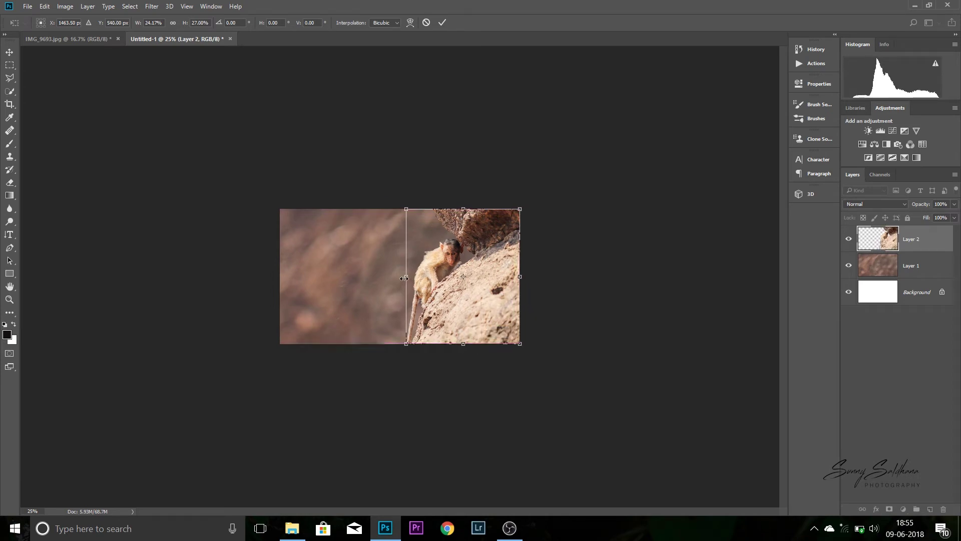
{"action": "left_click_drag", "start_coordinate": [404, 276], "coordinate": [399, 274]}
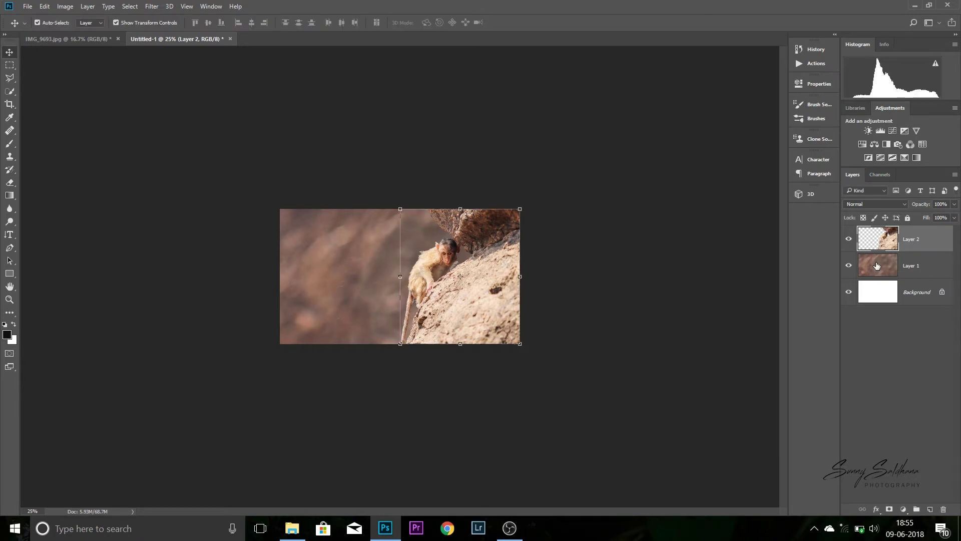
Resize blurred-rock Layer 1 to exactly fill the canvas and commit the transform.
{"action": "left_click", "coordinate": [877, 265]}
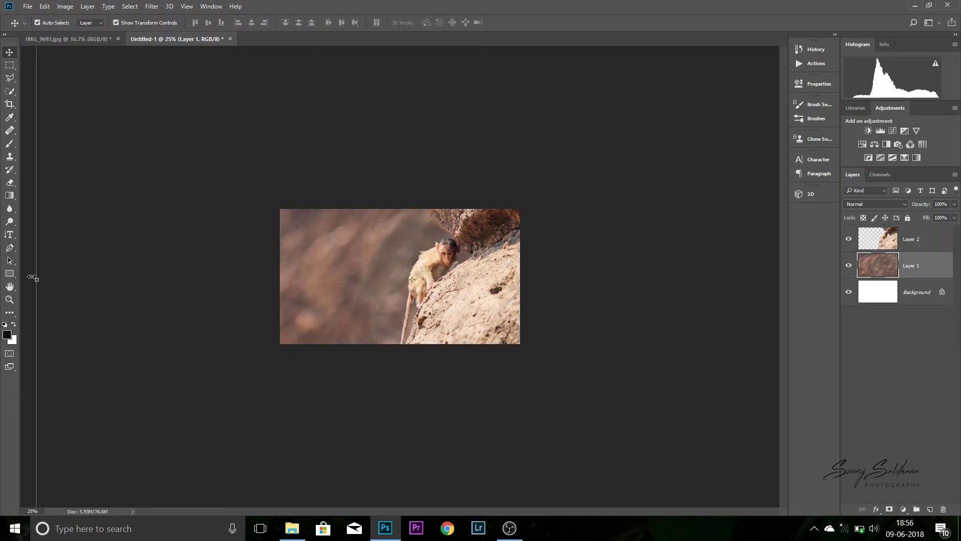
{"action": "mouse_move", "coordinate": [31, 278]}
{"action": "left_mouse_down"}
{"action": "mouse_move", "coordinate": [313, 245]}
{"action": "mouse_move", "coordinate": [637, 427]}
{"action": "left_mouse_up"}
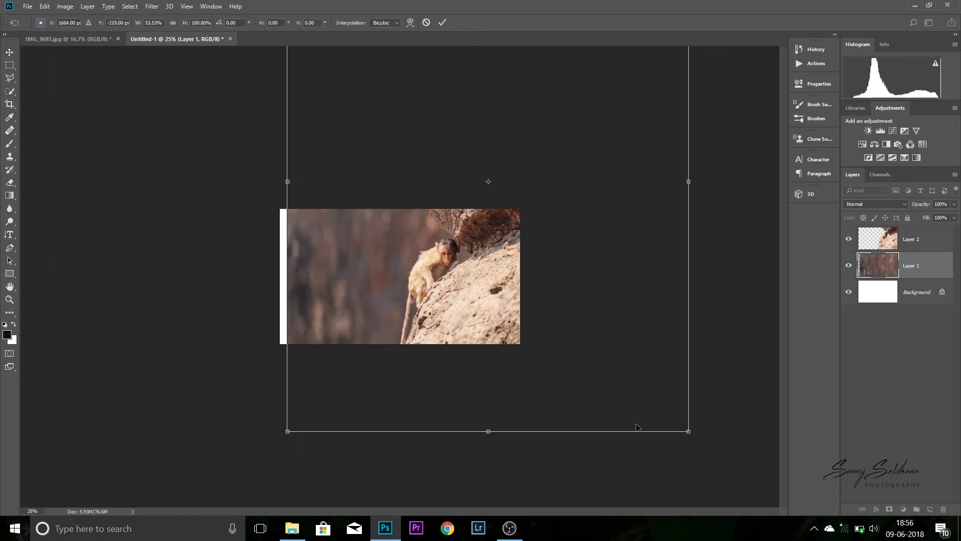
{"action": "mouse_move", "coordinate": [691, 431]}
{"action": "left_mouse_down"}
{"action": "mouse_move", "coordinate": [417, 95]}
{"action": "mouse_move", "coordinate": [434, 353]}
{"action": "left_mouse_up"}
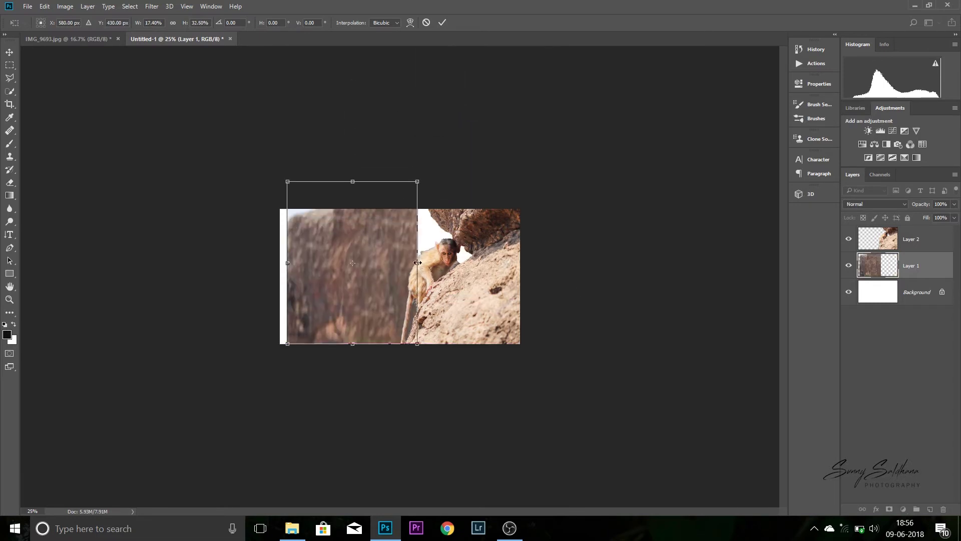
{"action": "left_click_drag", "start_coordinate": [417, 262], "coordinate": [523, 265]}
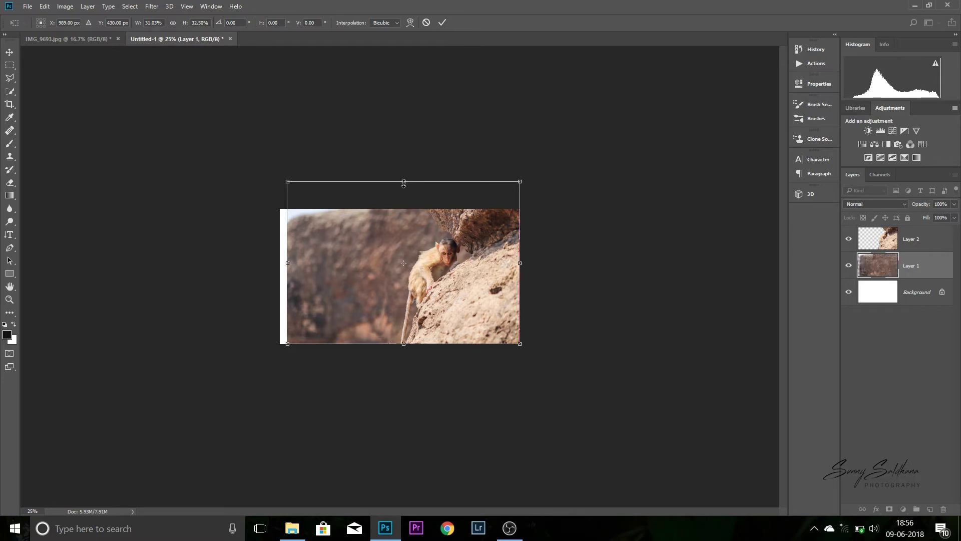
{"action": "left_click_drag", "start_coordinate": [403, 182], "coordinate": [399, 209]}
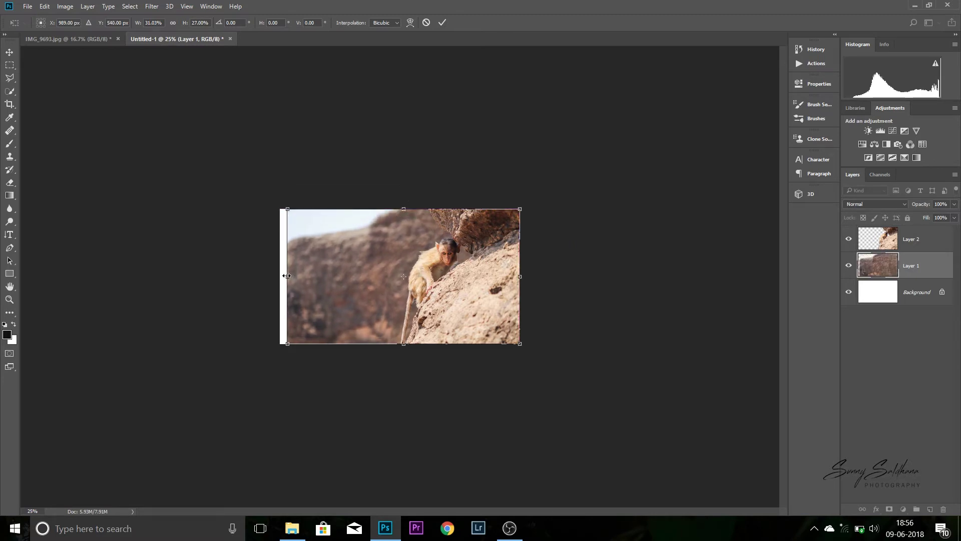
{"action": "left_click_drag", "start_coordinate": [286, 276], "coordinate": [282, 275]}
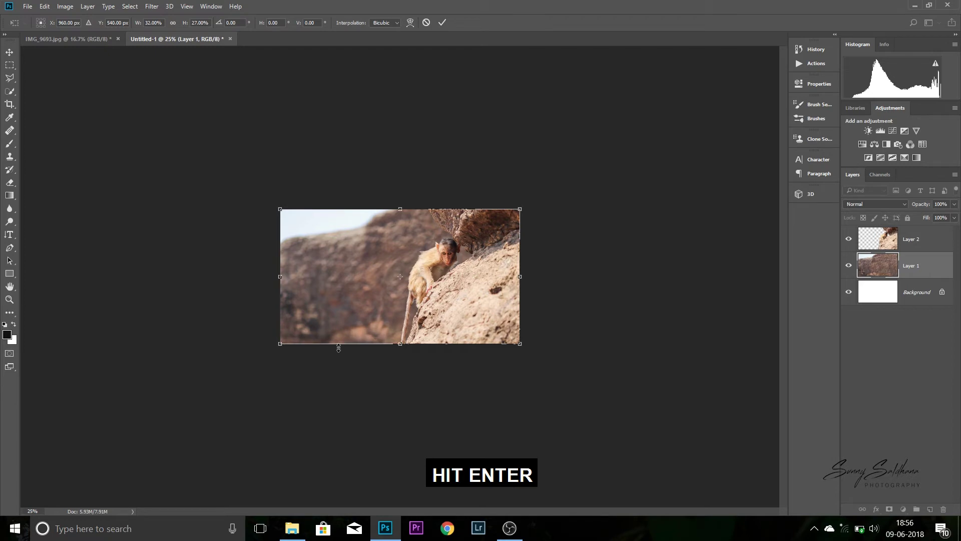
{"action": "key", "text": "Return"}
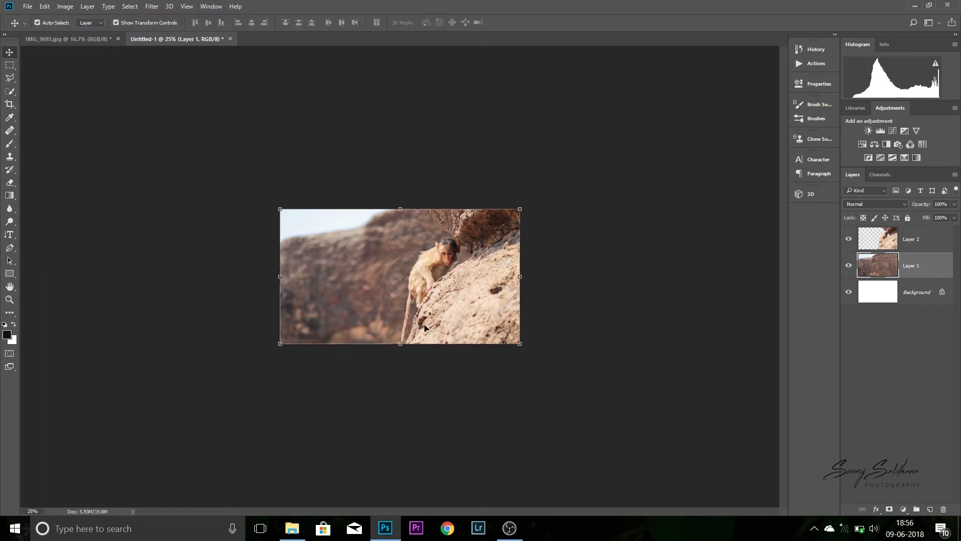
Zoom in and convert Layer 2 and Layer 1 into smart objects.
{"action": "key", "text": "z"}
{"action": "left_click", "coordinate": [586, 278]}
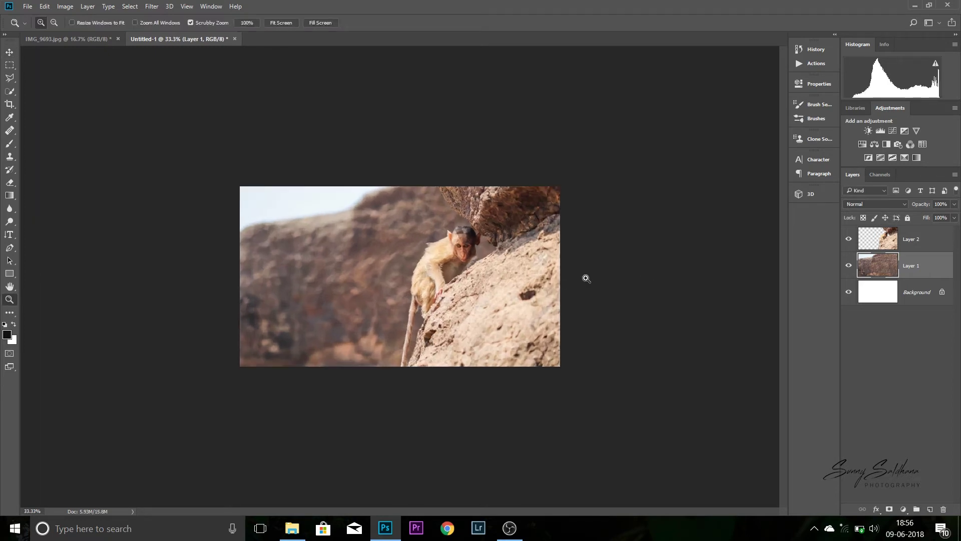
{"action": "left_click", "coordinate": [586, 278]}
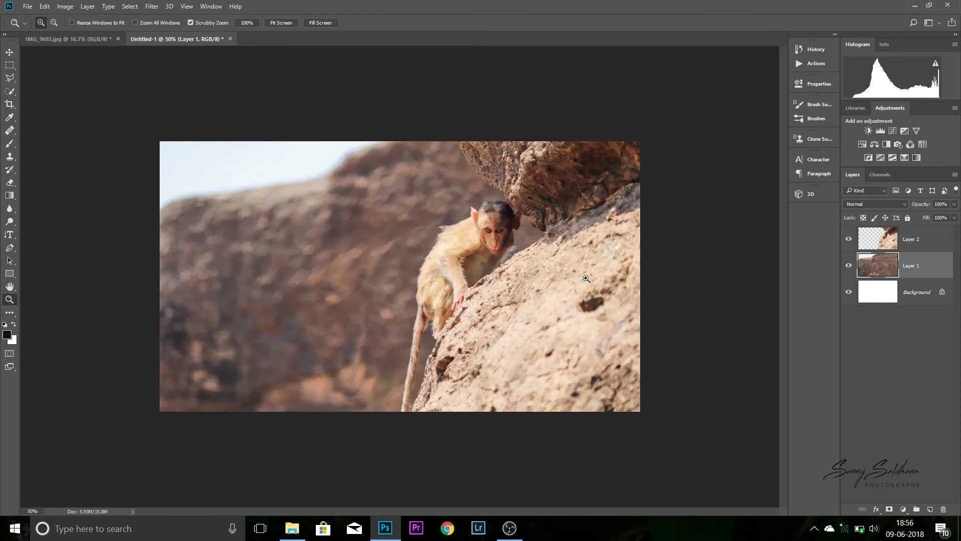
{"action": "left_click", "coordinate": [877, 237]}
{"action": "right_click", "coordinate": [877, 238]}
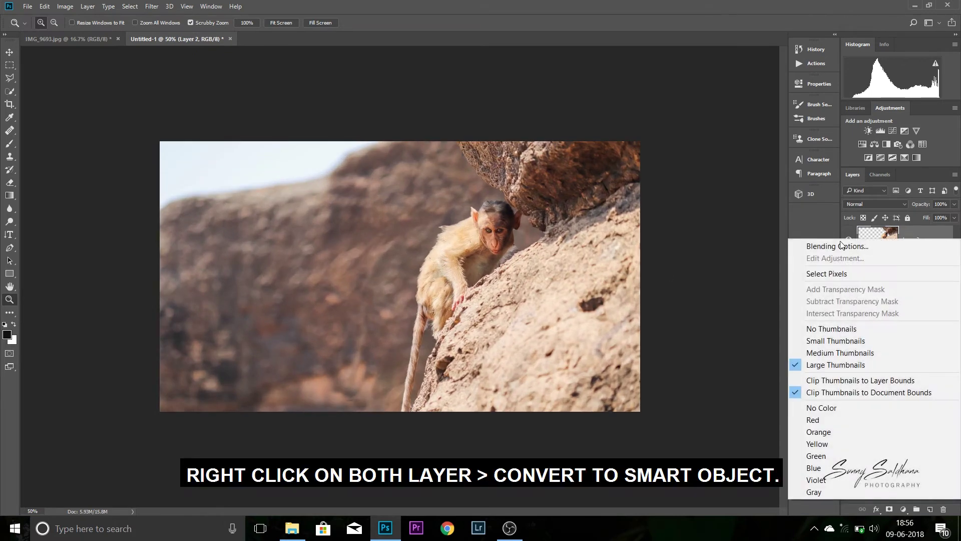
{"action": "right_click", "coordinate": [923, 237]}
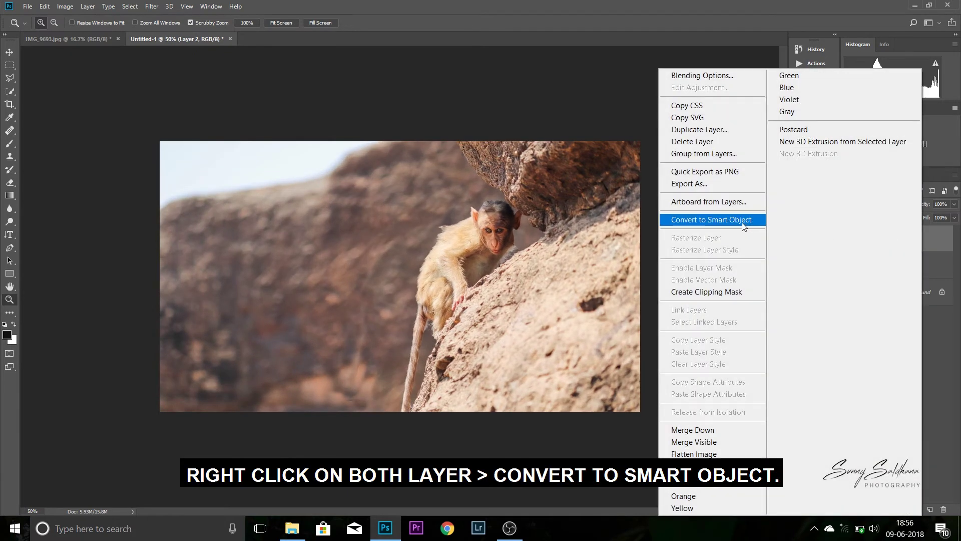
{"action": "left_click", "coordinate": [746, 220]}
{"action": "left_click", "coordinate": [906, 265]}
{"action": "right_click", "coordinate": [907, 265]}
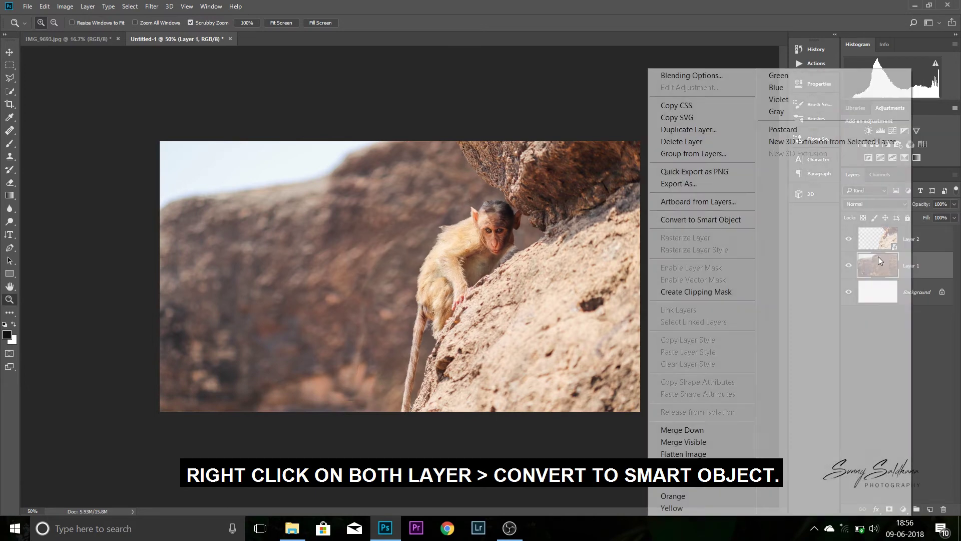
{"action": "left_click", "coordinate": [741, 225]}
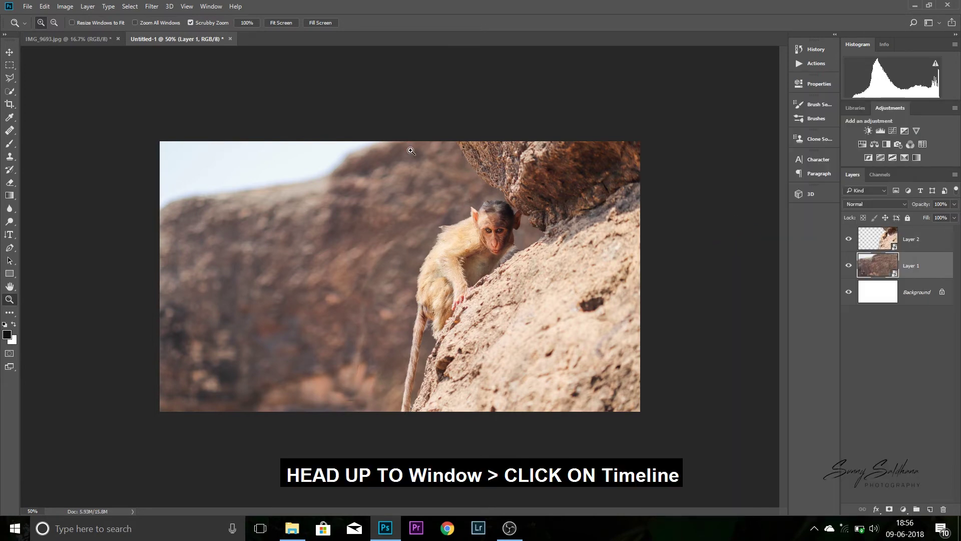
Show the Timeline panel, create a video timeline, and select Layer 2.
{"action": "left_click", "coordinate": [211, 6]}
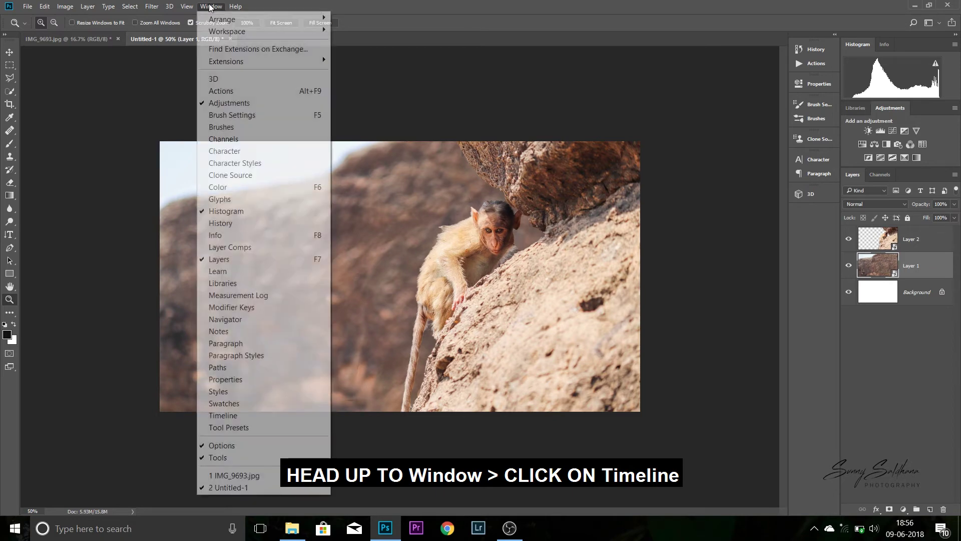
{"action": "left_click", "coordinate": [226, 415]}
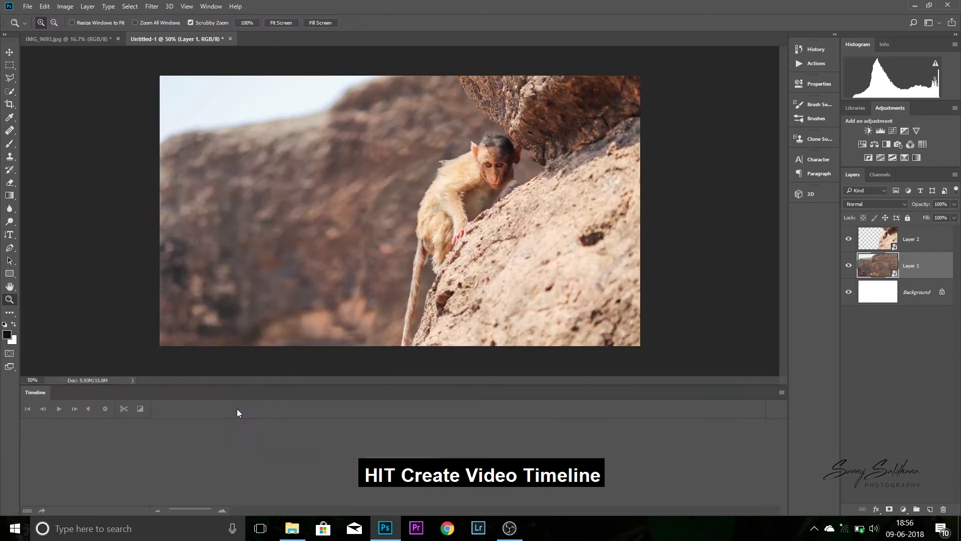
{"action": "left_click", "coordinate": [405, 462]}
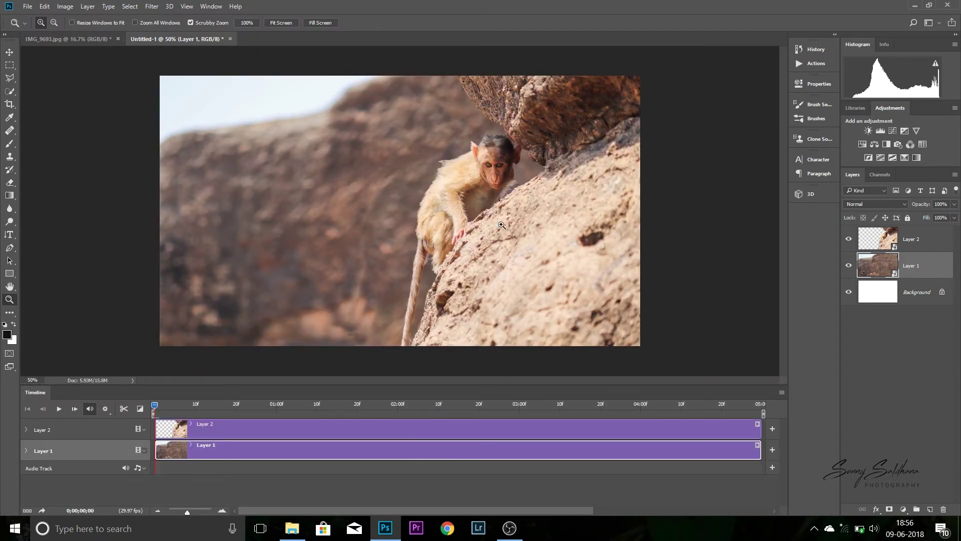
{"action": "left_click", "coordinate": [205, 425]}
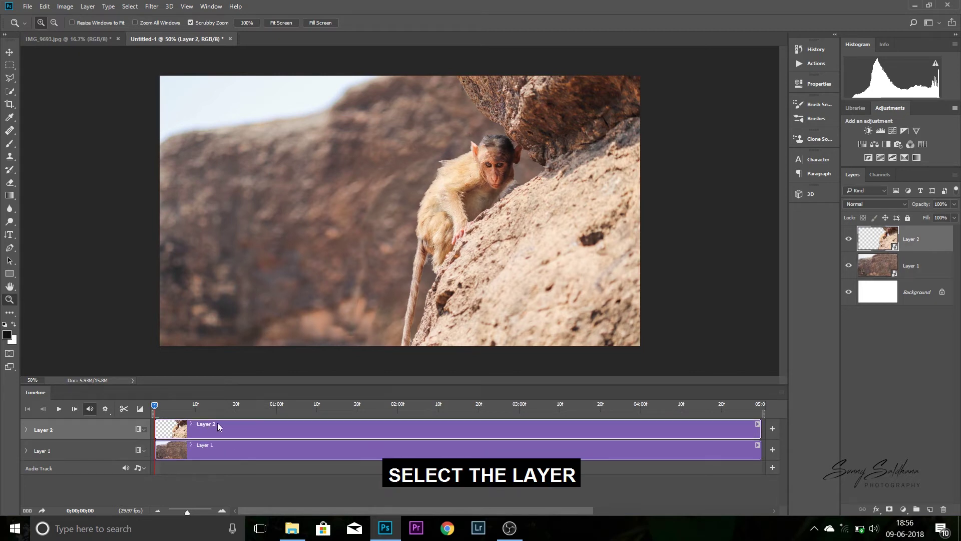
Add a Transform keyframe at Layer 2's start and move the playhead to the end.
{"action": "left_click", "coordinate": [28, 430]}
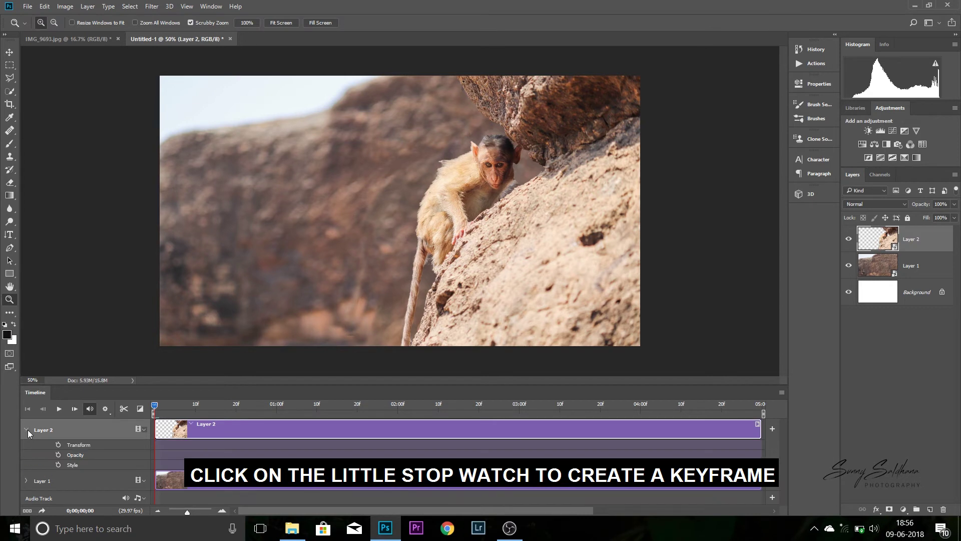
{"action": "left_click", "coordinate": [57, 445]}
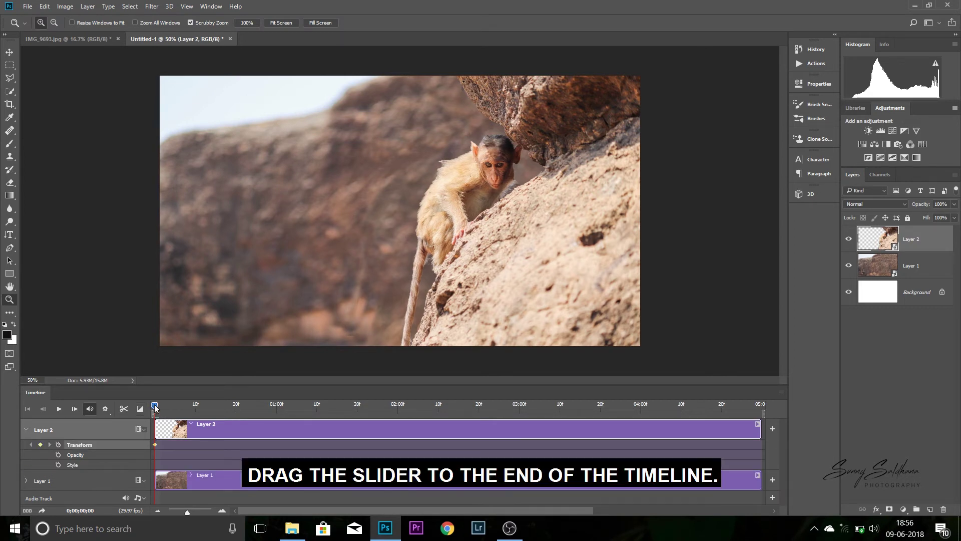
{"action": "left_click_drag", "start_coordinate": [155, 406], "coordinate": [417, 411]}
{"action": "left_click_drag", "start_coordinate": [564, 408], "coordinate": [752, 399]}
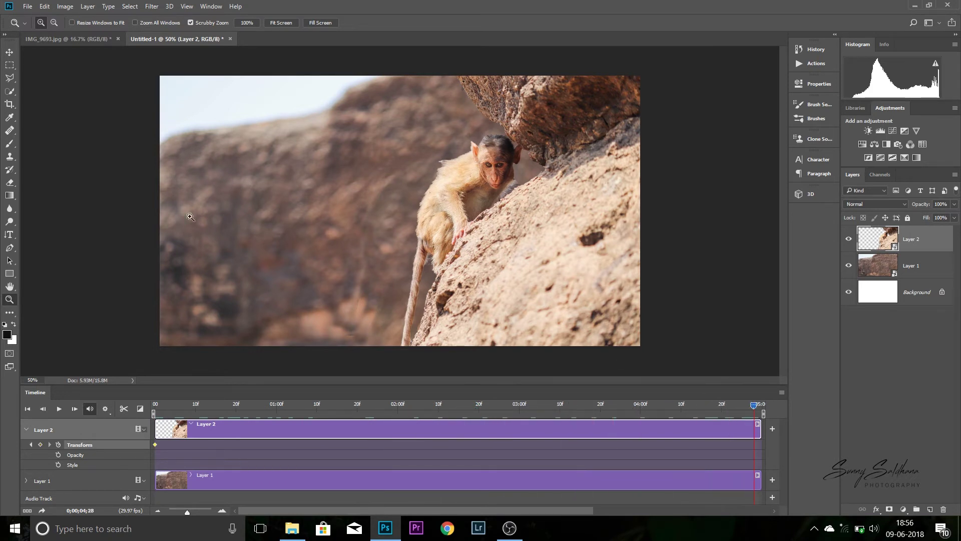
Enlarge Layer 2 to about 120% width as its end keyframe, then scrub to preview.
{"action": "key", "text": "v"}
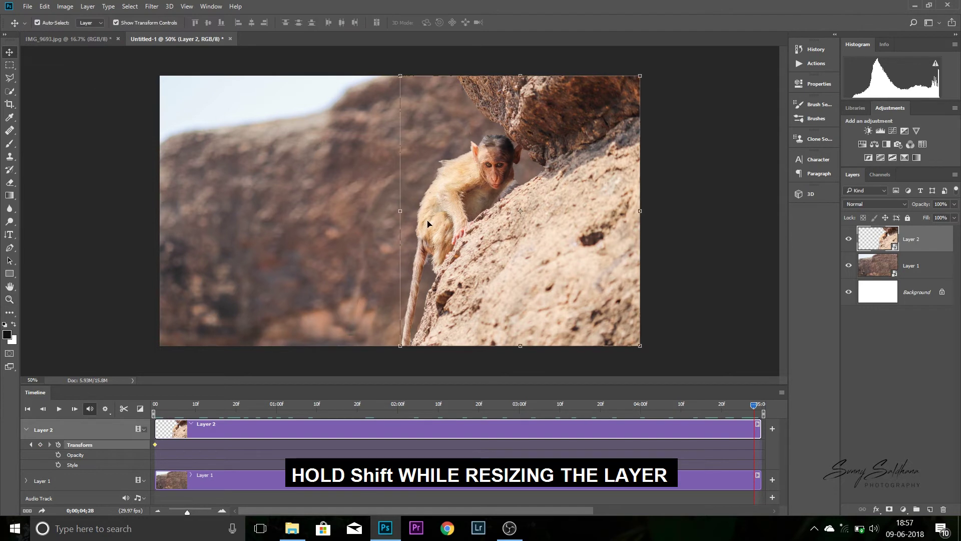
{"action": "left_click_drag", "start_coordinate": [400, 77], "coordinate": [376, 60]}
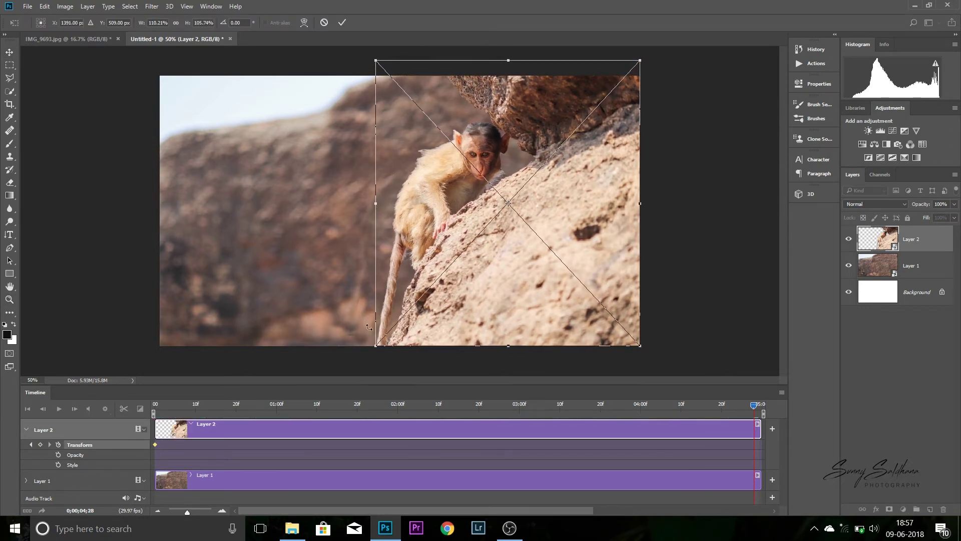
{"action": "left_click_drag", "start_coordinate": [375, 346], "coordinate": [361, 360]}
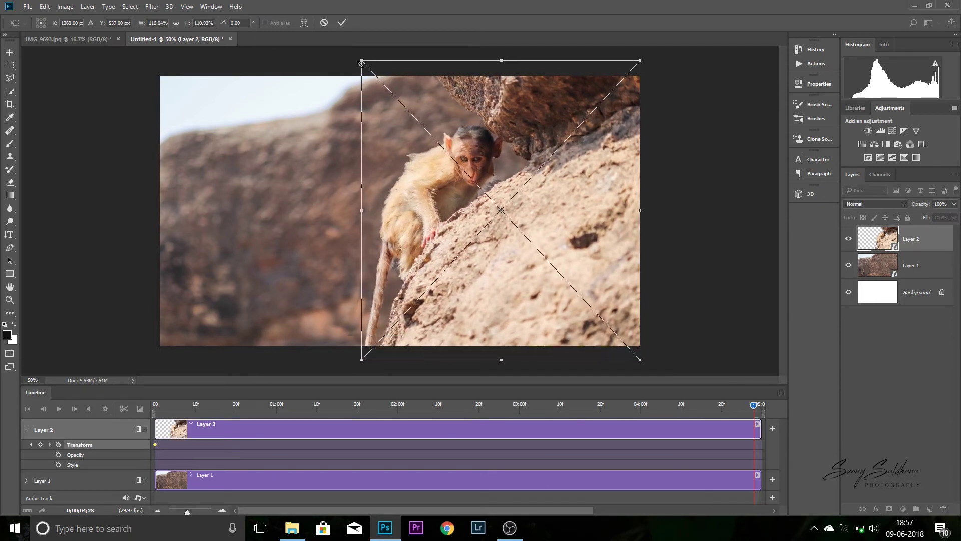
{"action": "left_click_drag", "start_coordinate": [361, 62], "coordinate": [355, 54]}
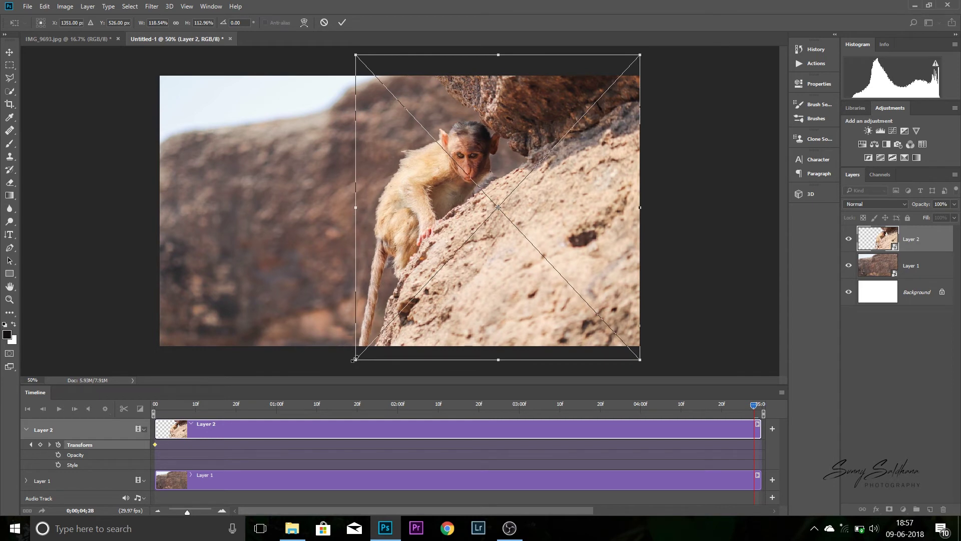
{"action": "left_click_drag", "start_coordinate": [354, 359], "coordinate": [349, 365]}
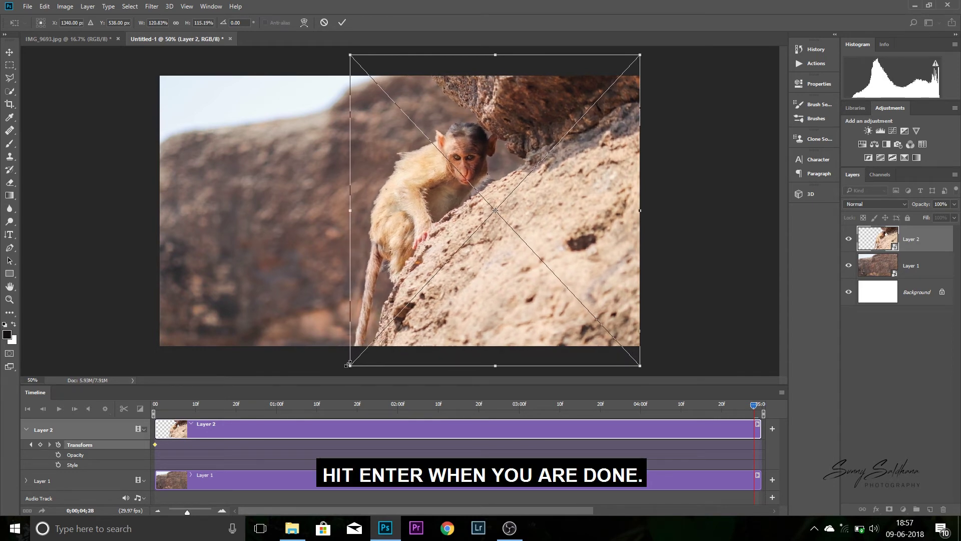
{"action": "key", "text": "Return"}
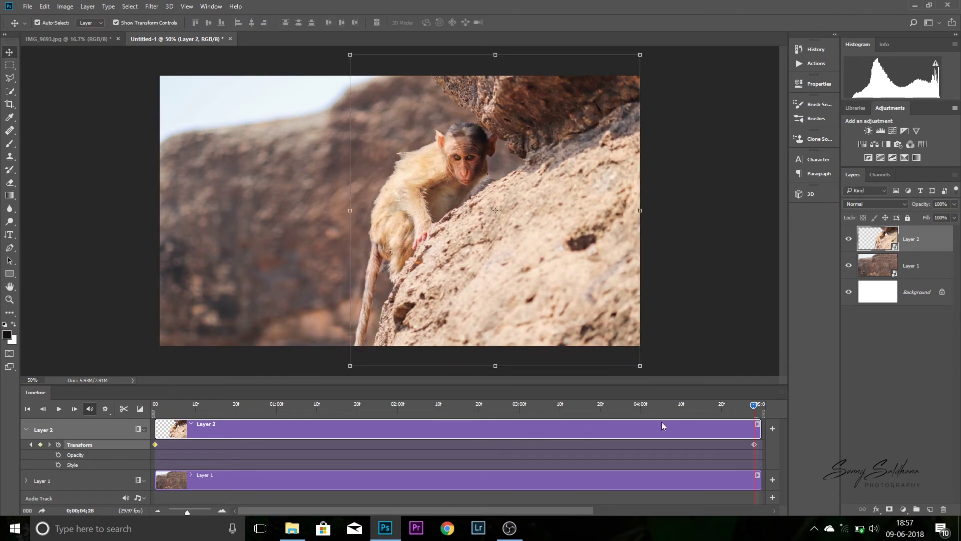
{"action": "mouse_move", "coordinate": [752, 404]}
{"action": "left_mouse_down"}
{"action": "mouse_move", "coordinate": [317, 398]}
{"action": "mouse_move", "coordinate": [676, 396]}
{"action": "mouse_move", "coordinate": [239, 390]}
{"action": "mouse_move", "coordinate": [693, 403]}
{"action": "mouse_move", "coordinate": [133, 380]}
{"action": "left_mouse_up"}
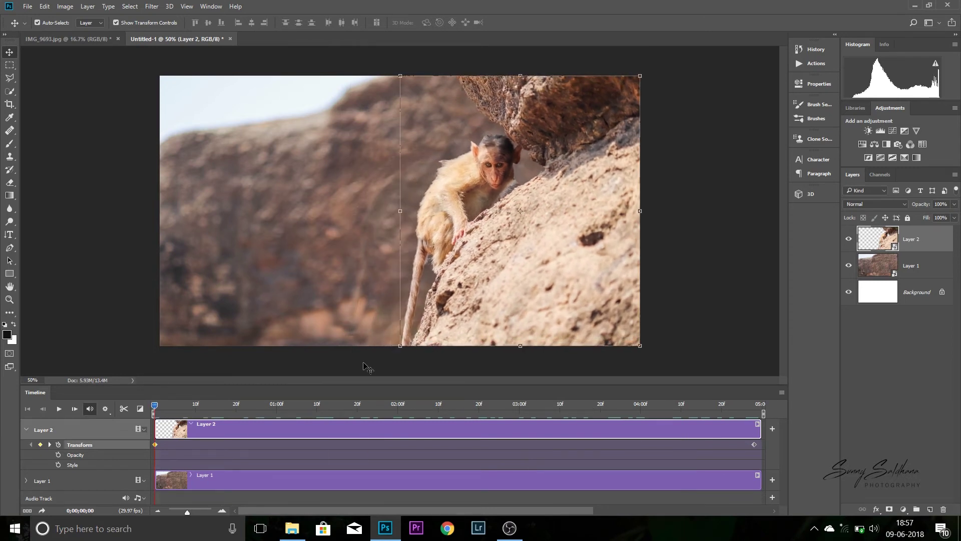
Select Layer 1, zoom out, and stretch its rock photo to about 130% × 148%.
{"action": "left_click", "coordinate": [895, 271]}
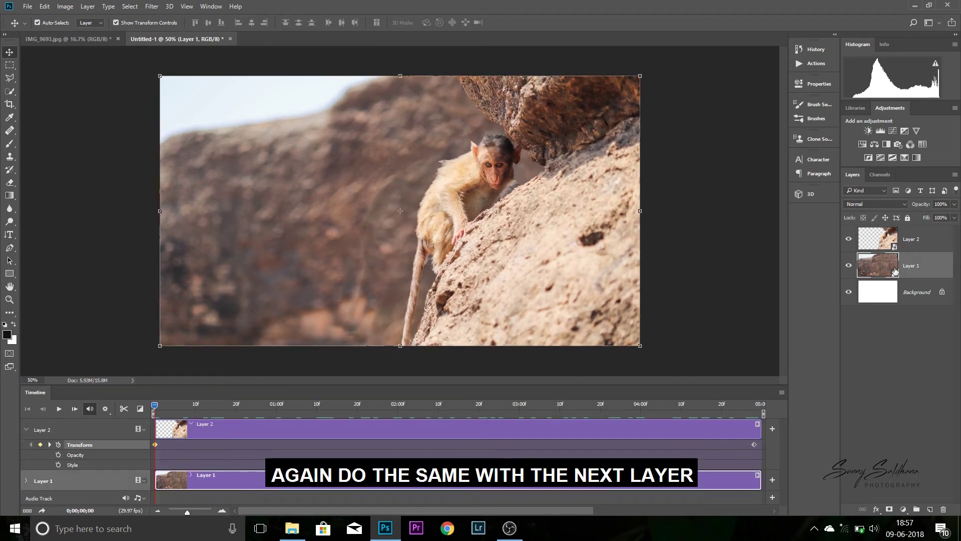
{"action": "left_click", "coordinate": [27, 481]}
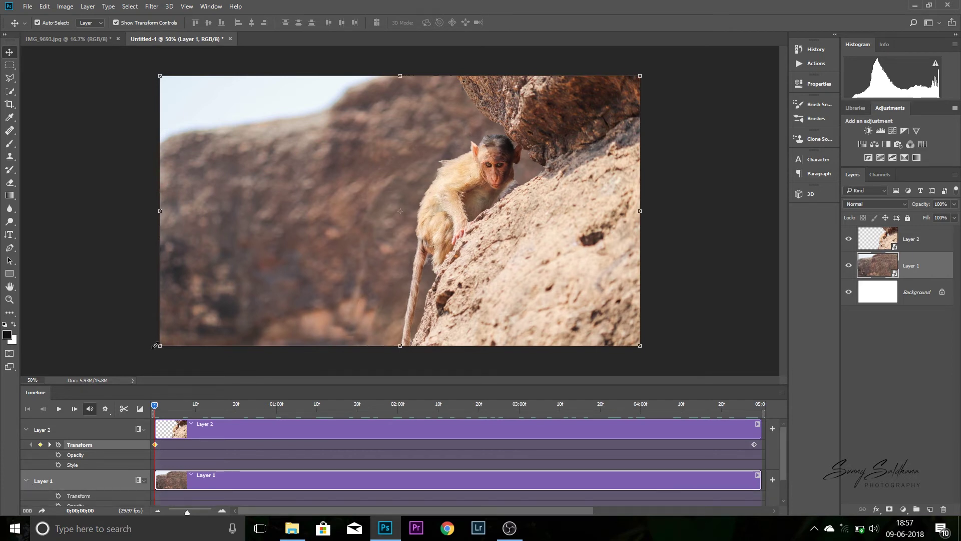
{"action": "key", "text": "z"}
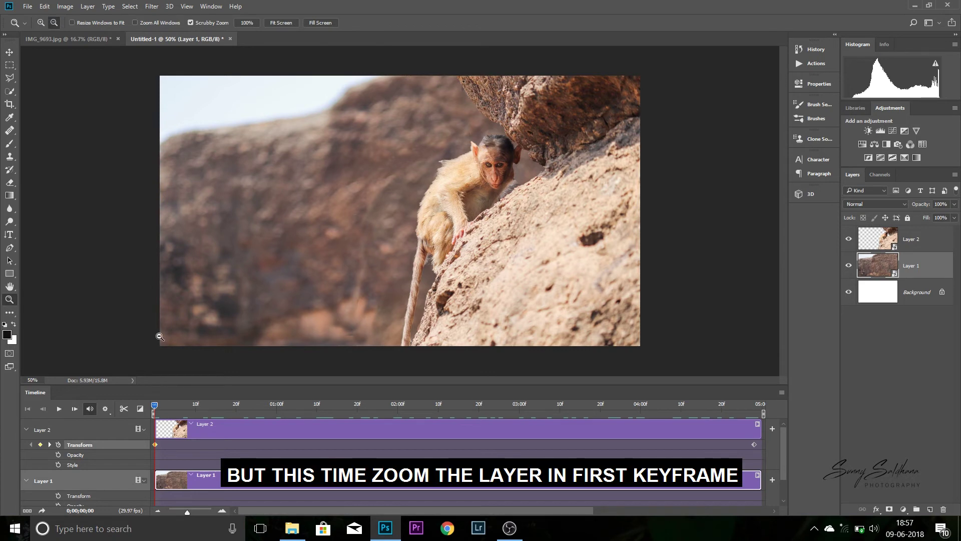
{"action": "left_click", "coordinate": [159, 336], "text": "alt"}
{"action": "key", "text": "v"}
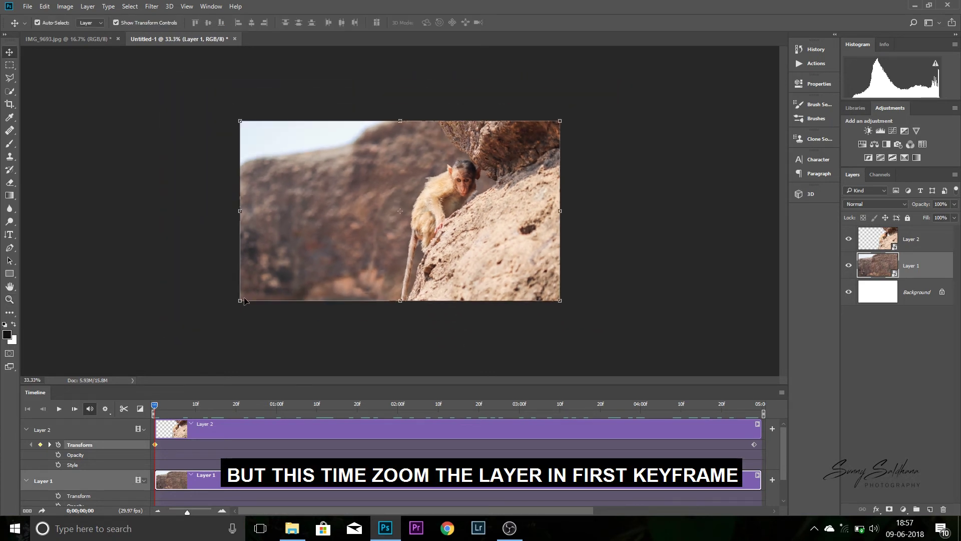
{"action": "left_click_drag", "start_coordinate": [238, 302], "coordinate": [217, 319]}
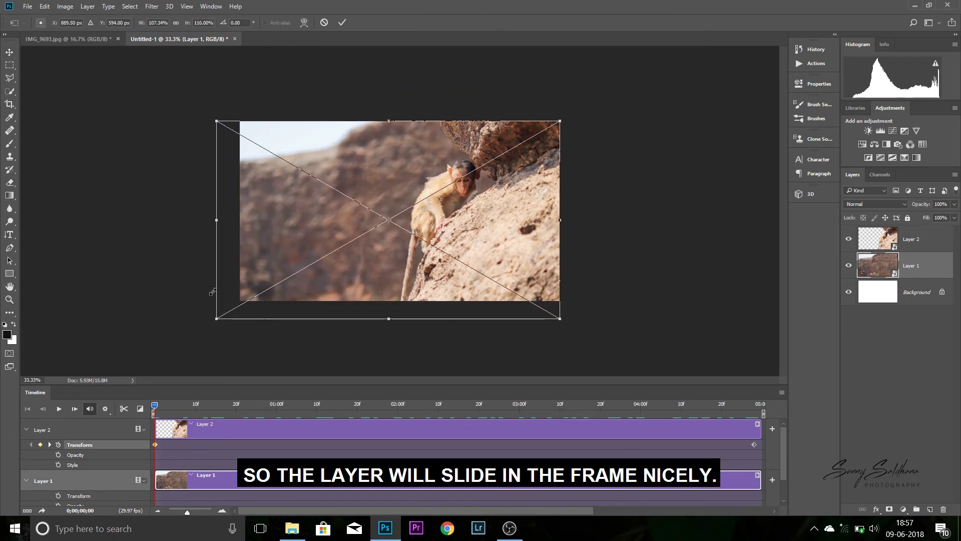
{"action": "left_click_drag", "start_coordinate": [212, 118], "coordinate": [183, 86]}
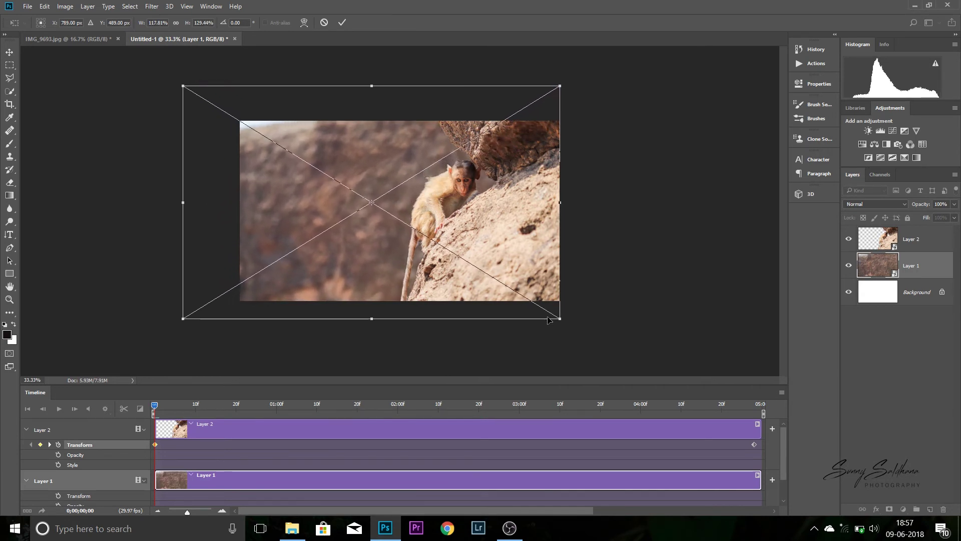
{"action": "left_click_drag", "start_coordinate": [559, 316], "coordinate": [593, 347]}
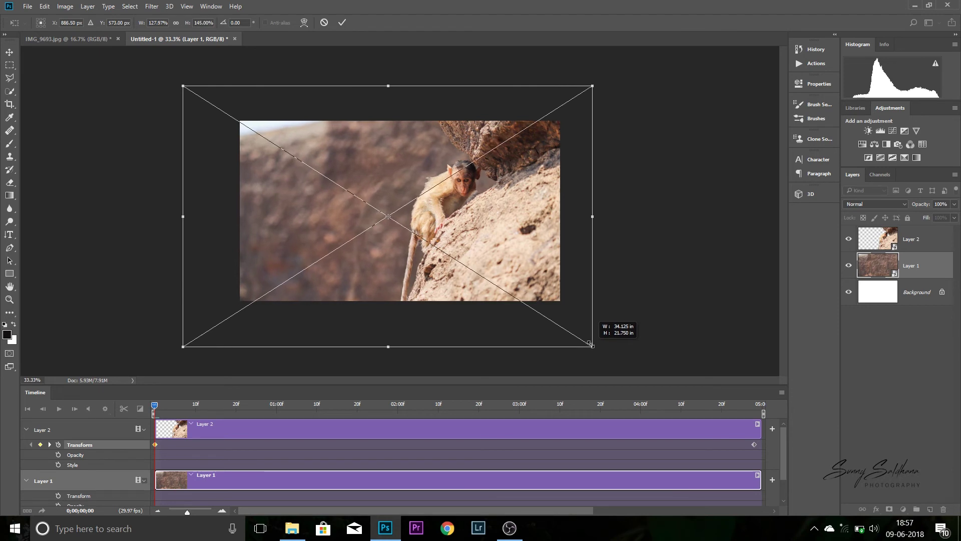
{"action": "left_click_drag", "start_coordinate": [594, 86], "coordinate": [597, 81]}
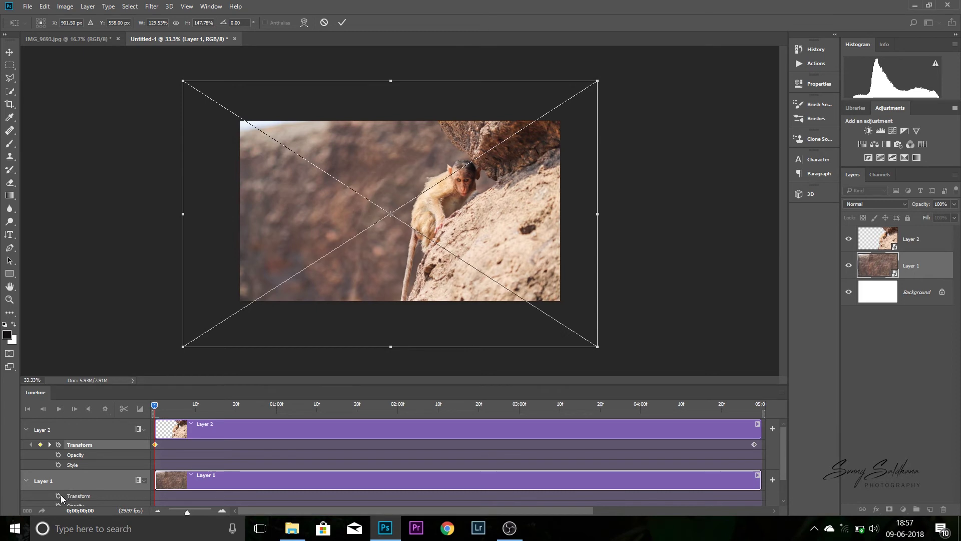
{"action": "key", "text": "Return"}
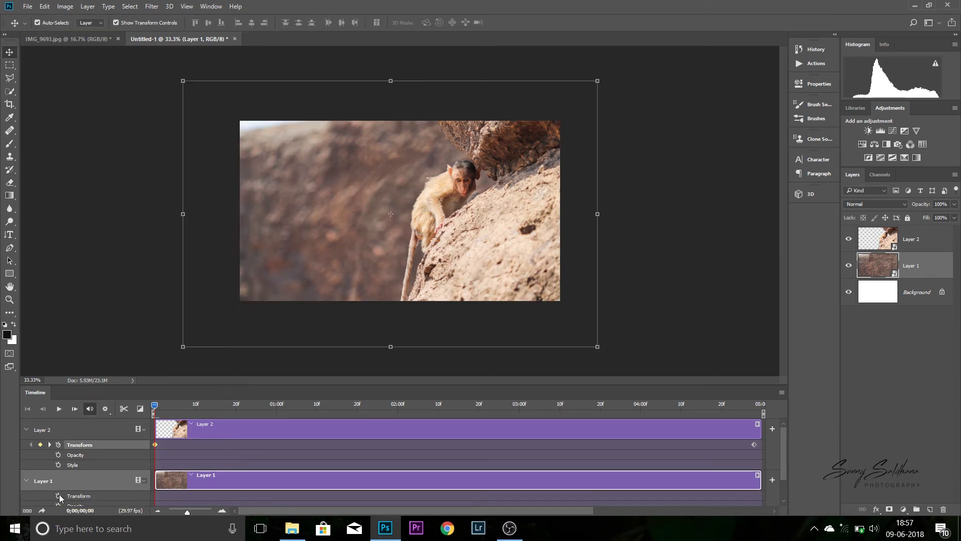
Keyframe Layer 1's start size, then shrink it to about 107% at the last frame.
{"action": "left_click", "coordinate": [58, 495]}
{"action": "left_click_drag", "start_coordinate": [154, 408], "coordinate": [754, 406]}
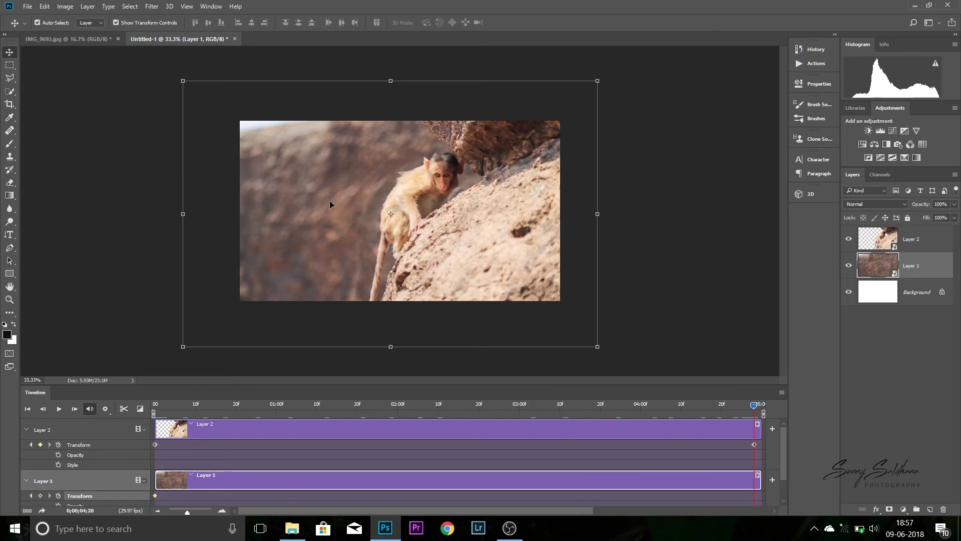
{"action": "left_click_drag", "start_coordinate": [182, 78], "coordinate": [240, 120]}
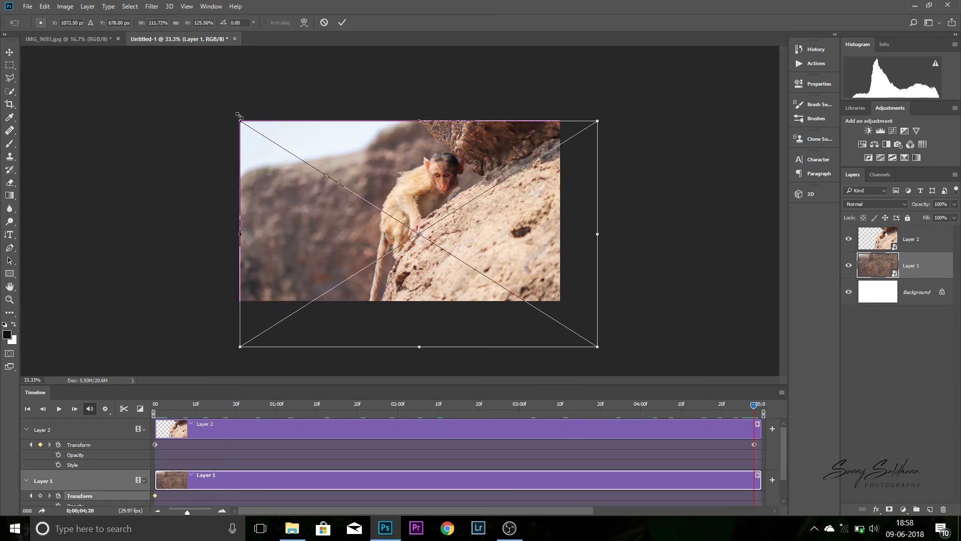
{"action": "left_click_drag", "start_coordinate": [597, 347], "coordinate": [582, 333]}
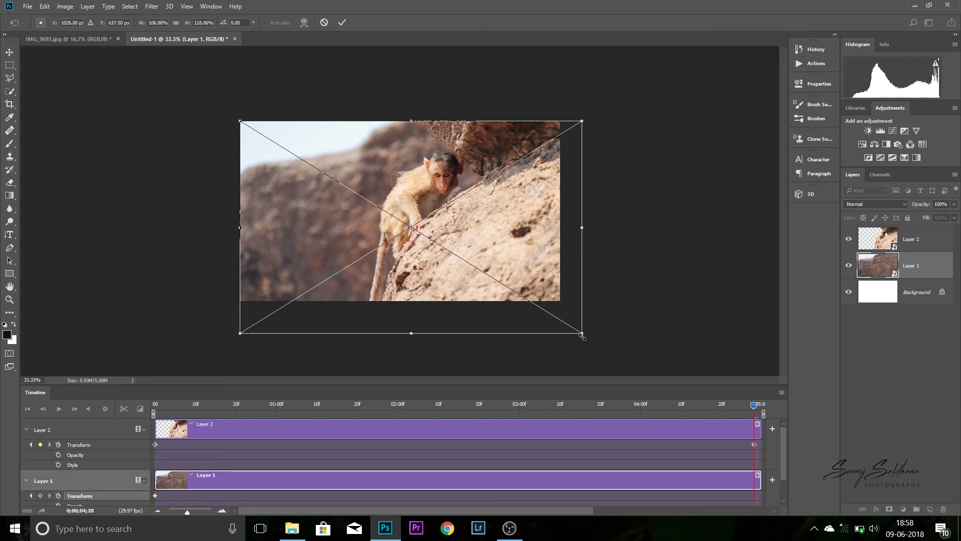
{"action": "key", "text": "Return"}
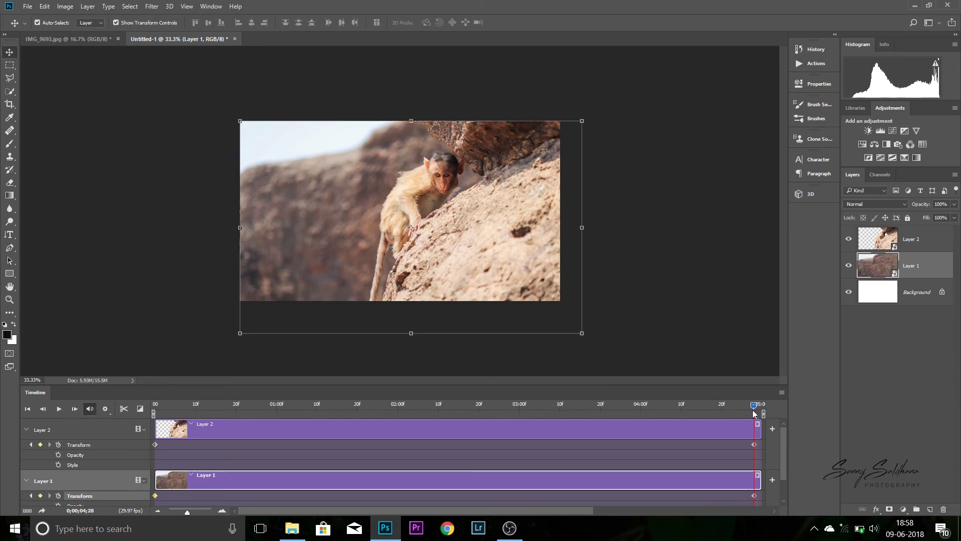
{"action": "left_click_drag", "start_coordinate": [755, 407], "coordinate": [149, 389]}
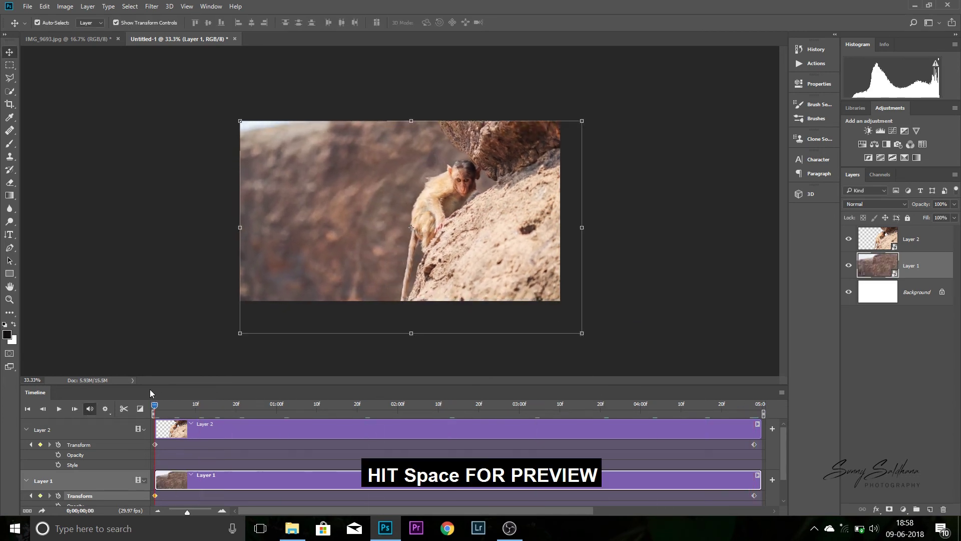
{"action": "key", "text": "space"}
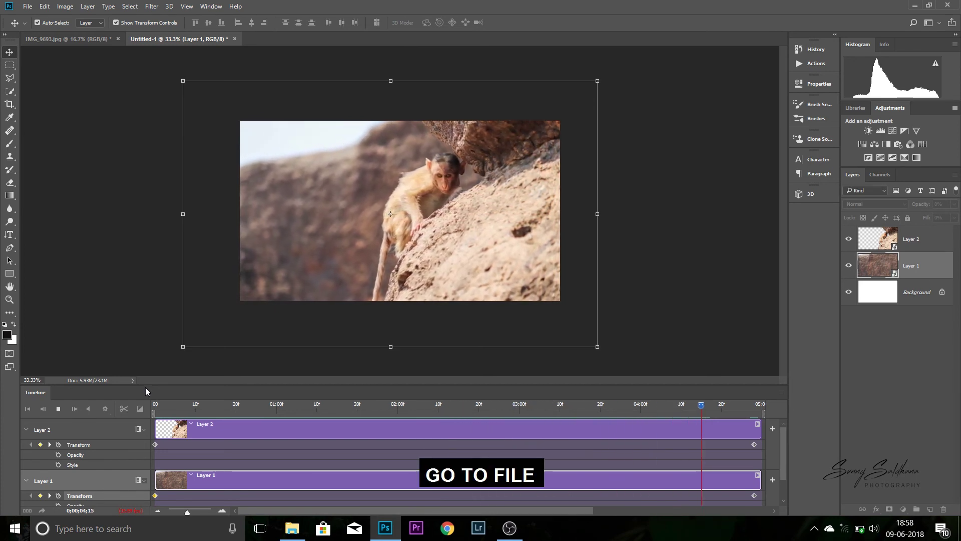
Open Render Video and name the output 'parallax effect'.
{"action": "left_click", "coordinate": [34, 6]}
{"action": "mouse_move", "coordinate": [43, 175]}
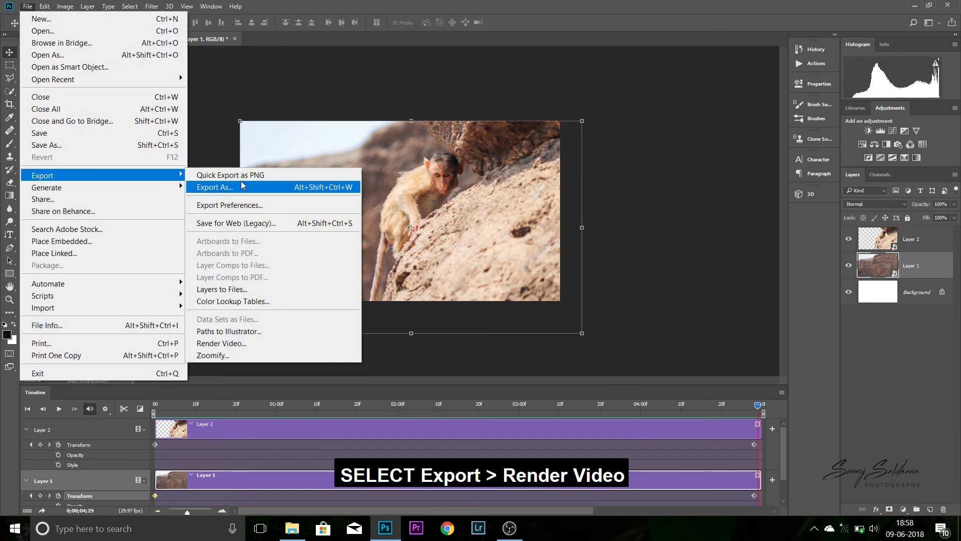
{"action": "left_click", "coordinate": [241, 344]}
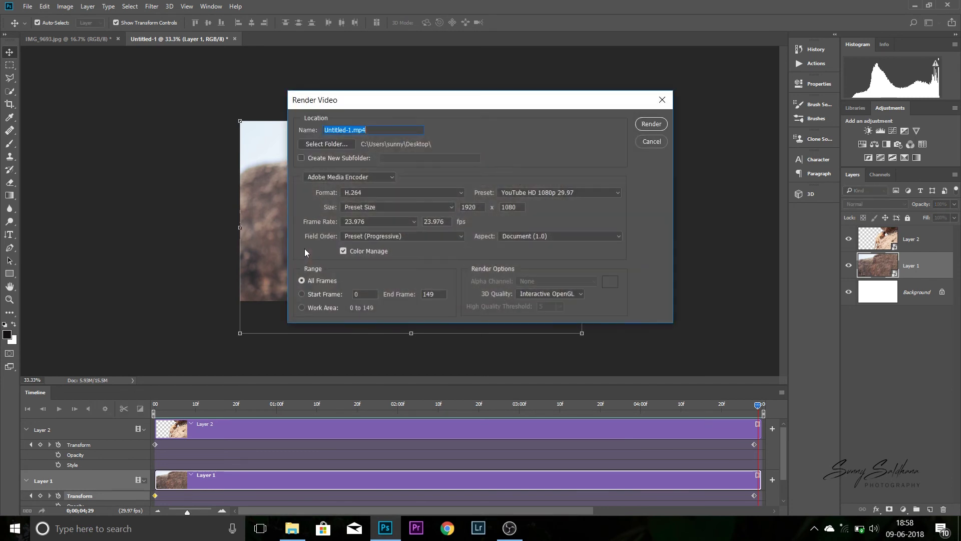
{"action": "left_click_drag", "start_coordinate": [368, 130], "coordinate": [324, 131]}
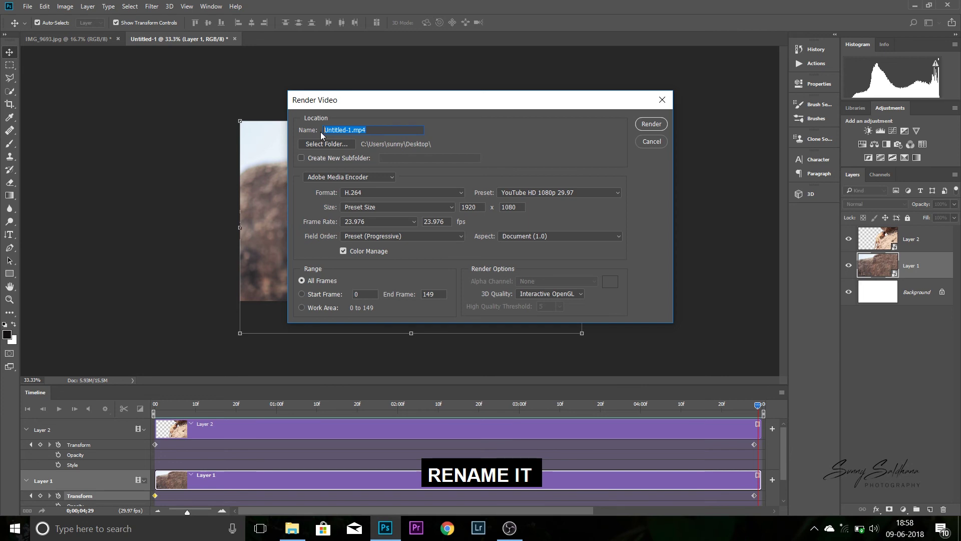
{"action": "key", "text": "BackSpace"}
{"action": "type", "text": "parallax effect"}
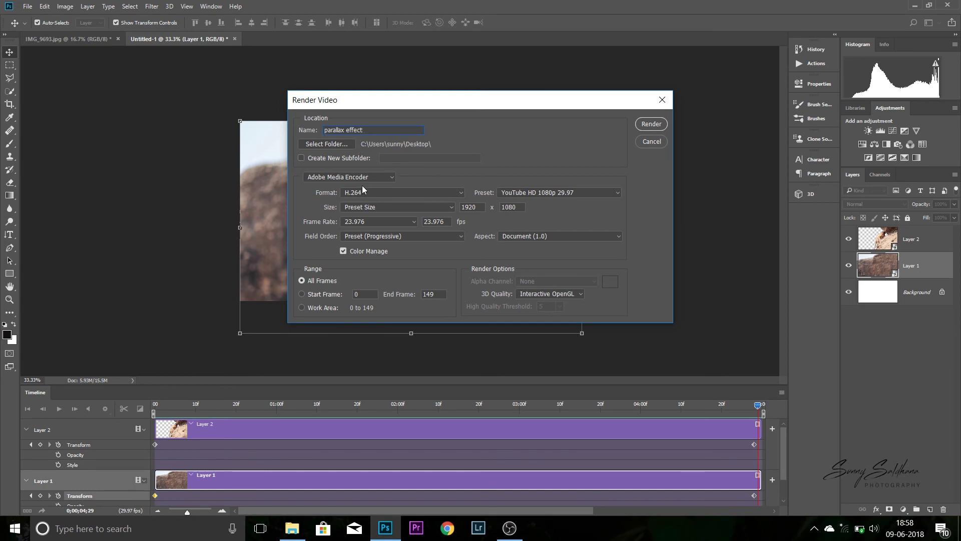
Render with the YouTube HD 1080p 29.97 preset at 23.976 fps.
{"action": "left_click", "coordinate": [364, 220]}
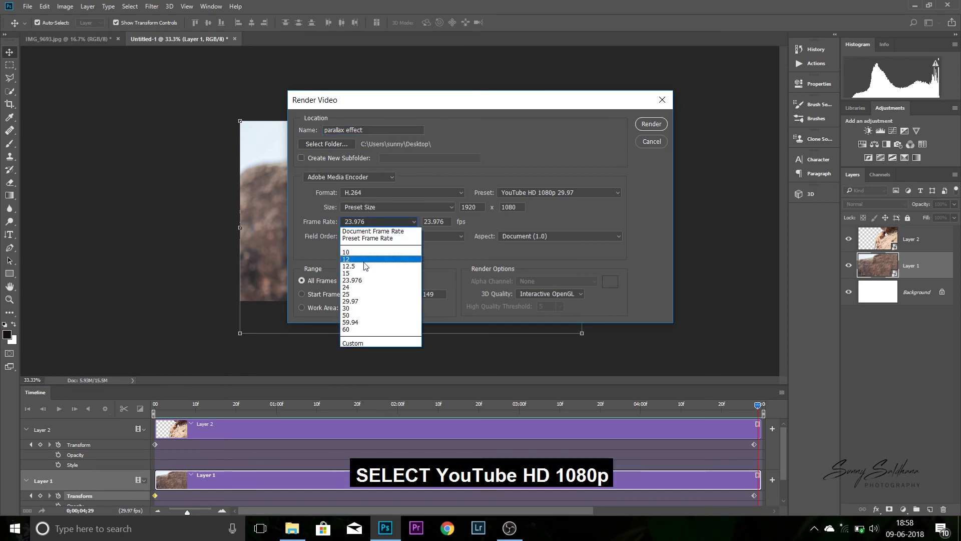
{"action": "left_click", "coordinate": [364, 280]}
{"action": "left_click", "coordinate": [550, 194]}
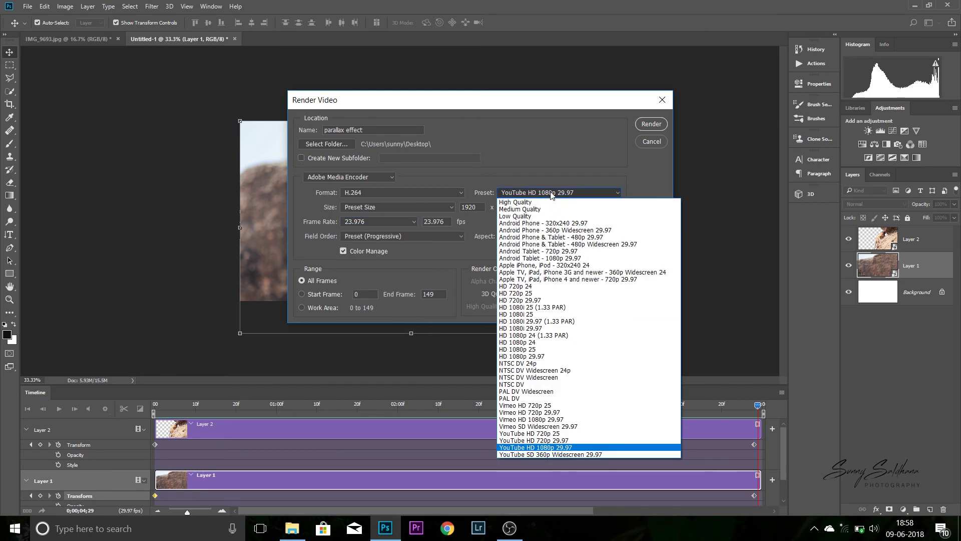
{"action": "left_click", "coordinate": [540, 447]}
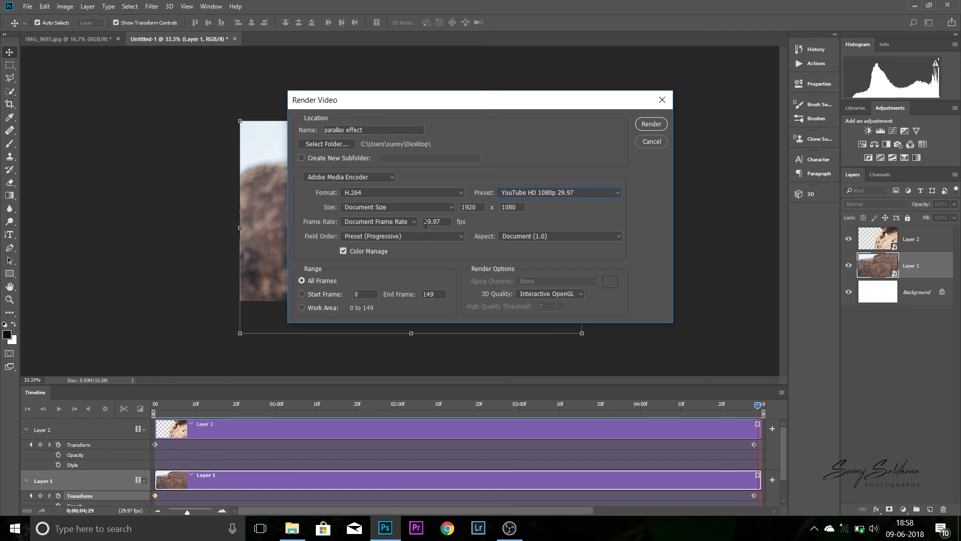
{"action": "left_click", "coordinate": [409, 224]}
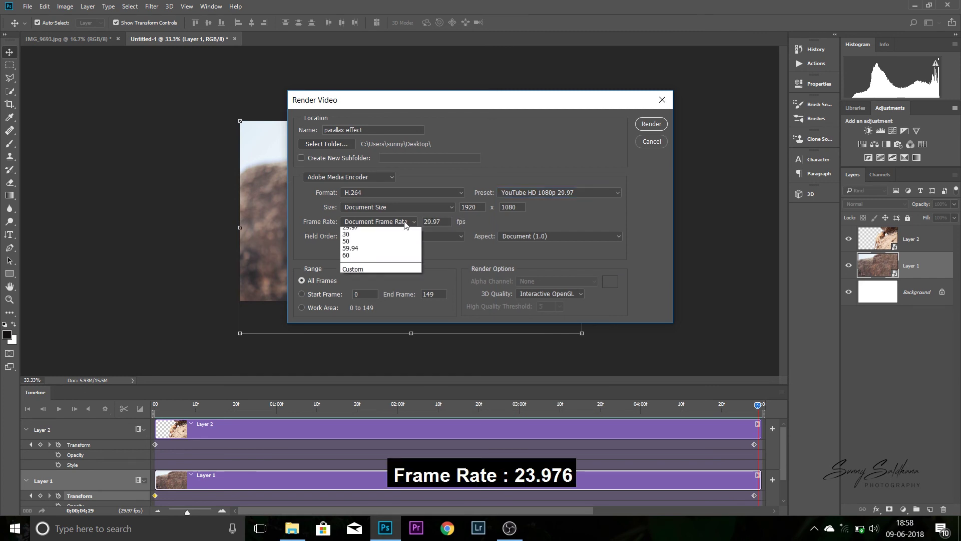
{"action": "left_click", "coordinate": [385, 273]}
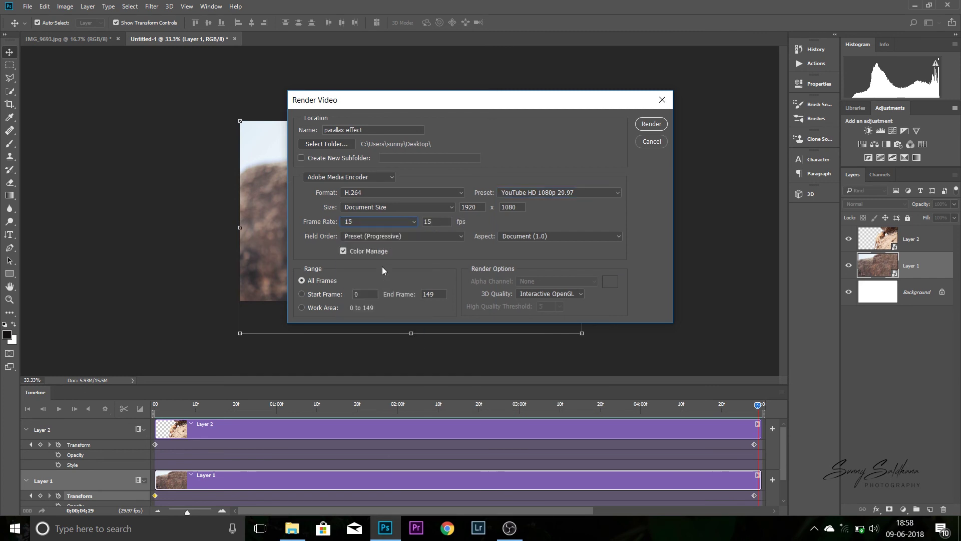
{"action": "left_click", "coordinate": [405, 229]}
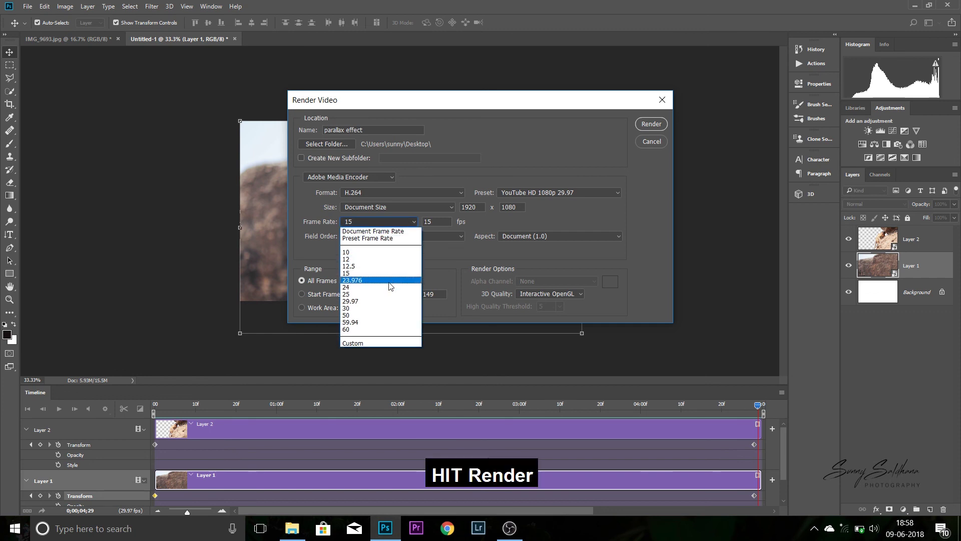
{"action": "left_click", "coordinate": [420, 278]}
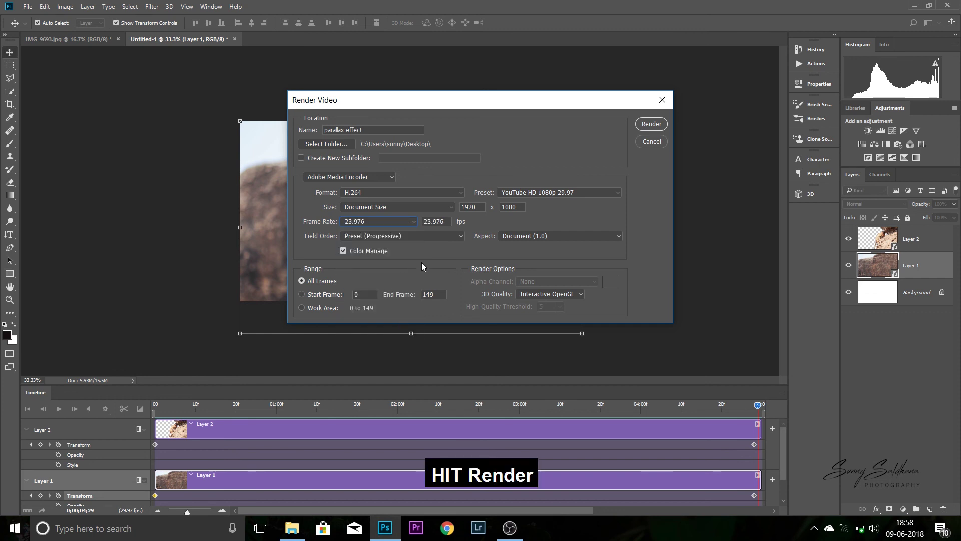
{"action": "left_click", "coordinate": [643, 127]}
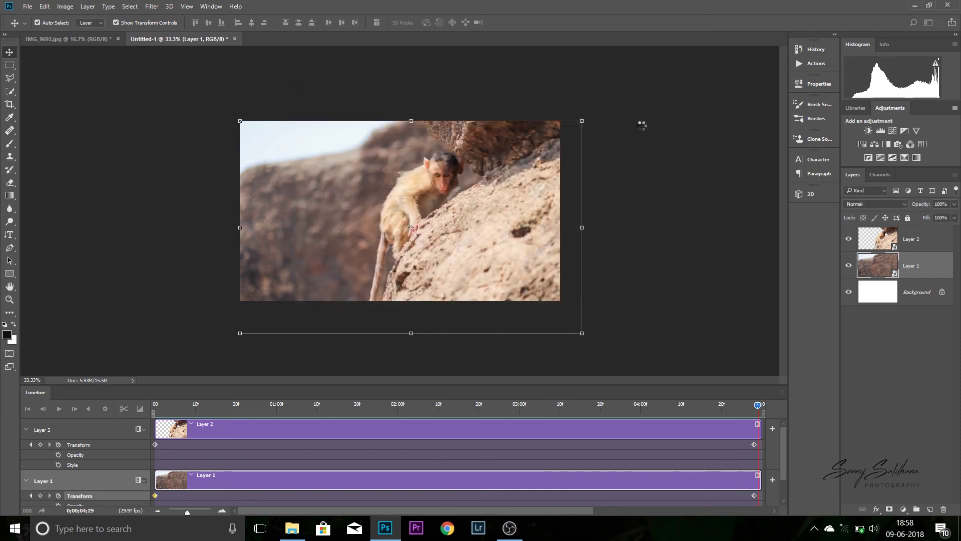